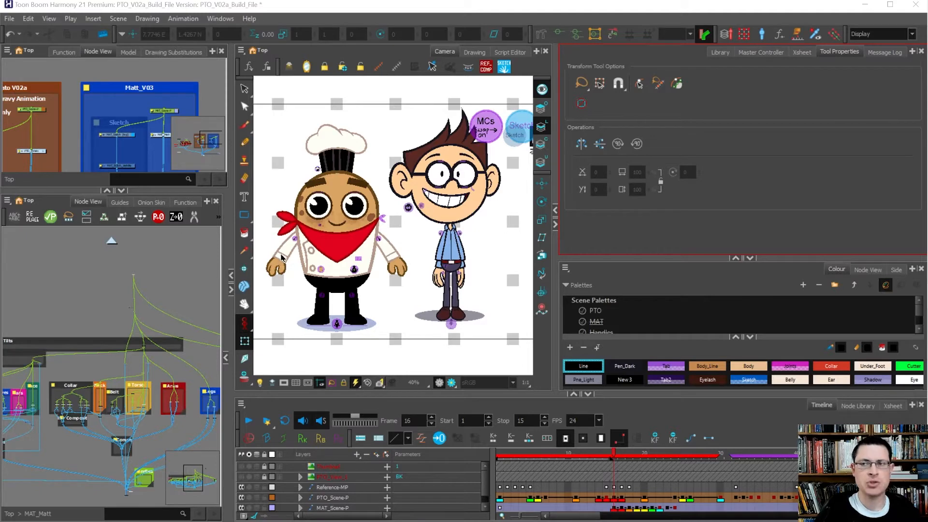
- Select the potato character's forearm beside the bandana knot and locate its PTO_Forearm drawing in the node network
{"action": "left_click", "coordinate": [281, 257]}
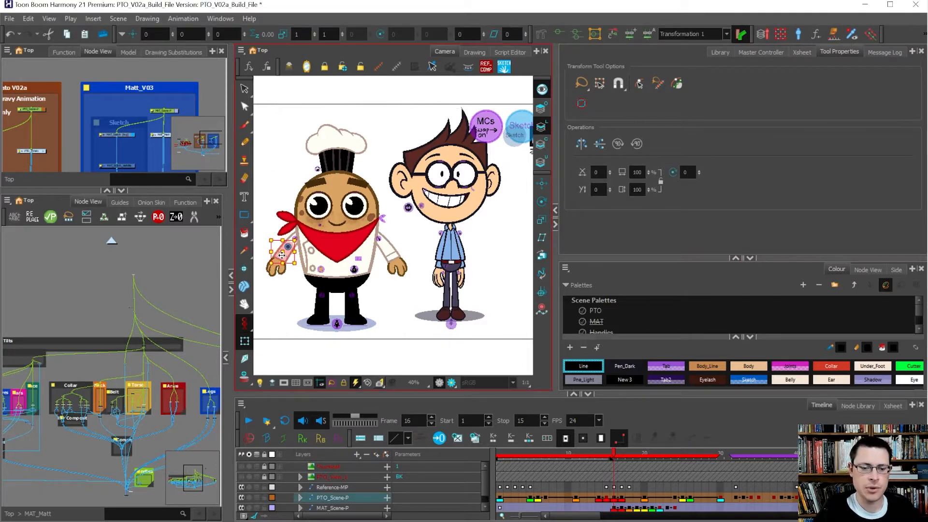
{"action": "scroll", "coordinate": [282, 256], "scroll_direction": "up", "scroll_amount": 3}
{"action": "key", "text": "o"}
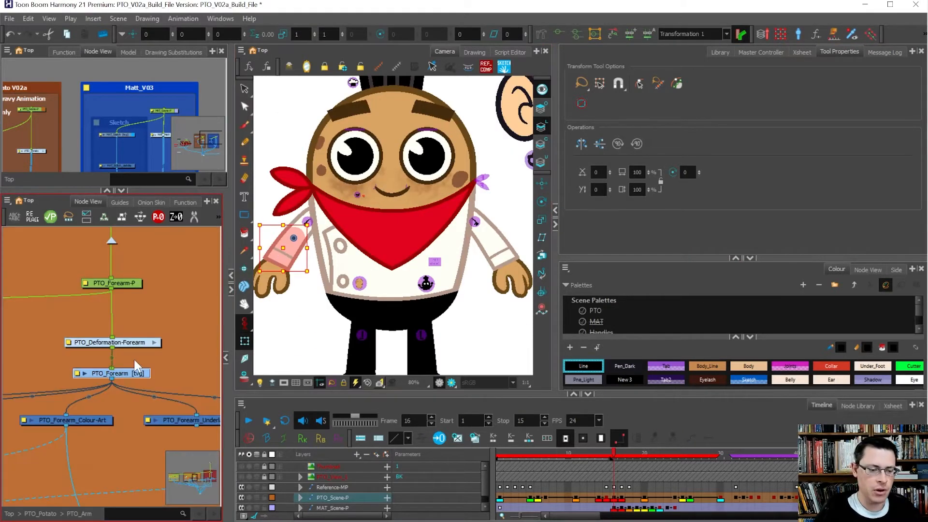
{"action": "scroll", "coordinate": [306, 263], "scroll_direction": "up", "scroll_amount": 3}
{"action": "scroll", "coordinate": [304, 261], "scroll_direction": "down", "scroll_amount": 1}
{"action": "key", "text": "Escape"}
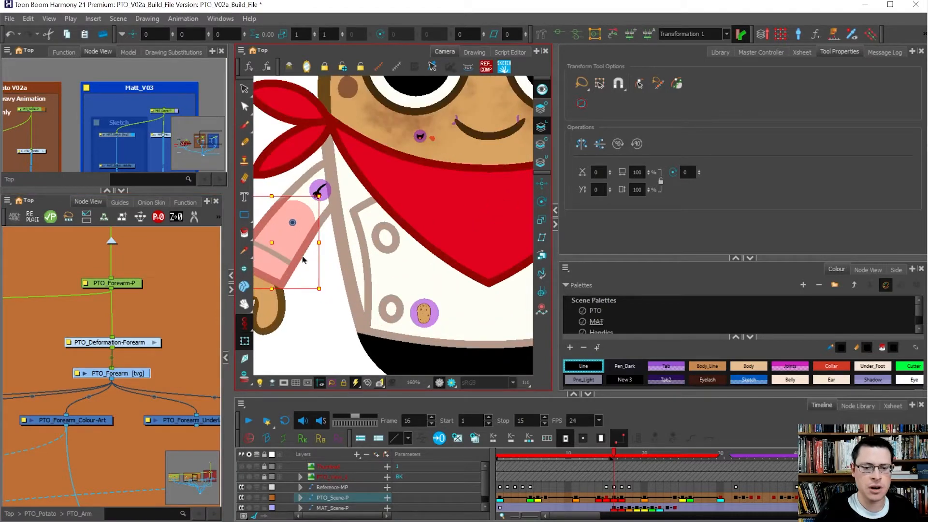
- Move the selection up the hierarchy from the forearm drawing to the parent peg that also carries the hand
{"action": "key", "text": "b"}
{"action": "key", "text": "b"}
{"action": "key", "text": "b"}
{"action": "key", "text": "b"}
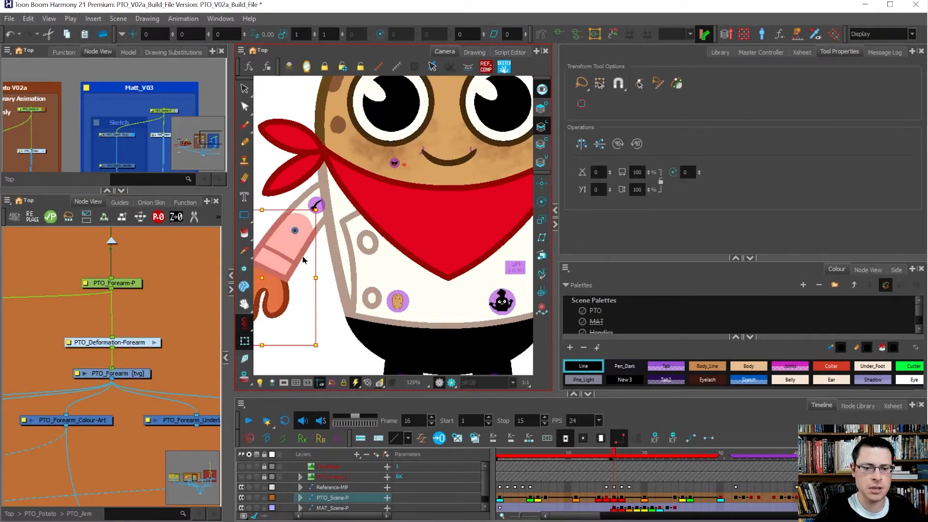
- Try to transform the selected forearm and hand in the camera, and undo the change
{"action": "scroll", "coordinate": [303, 258], "scroll_direction": "down", "scroll_amount": 4}
{"action": "mouse_move", "coordinate": [316, 264]}
{"action": "left_mouse_down"}
{"action": "mouse_move", "coordinate": [312, 249]}
{"action": "mouse_move", "coordinate": [327, 275]}
{"action": "left_mouse_up"}
{"action": "key", "text": "ctrl+z"}
{"action": "key", "text": "ctrl+z"}
{"action": "key", "text": "ctrl+z"}
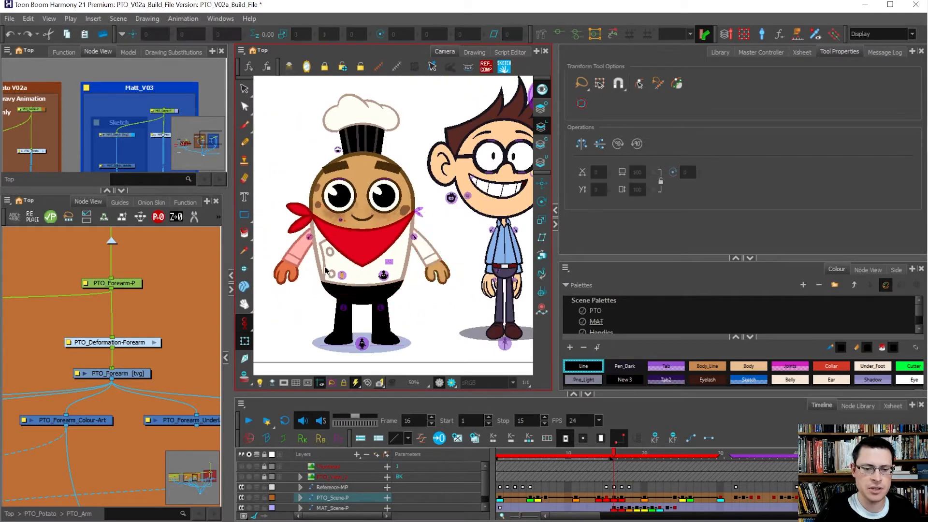
- Widen the lower node network view and select the PTO_Forearm drawing node inside the Forearm group
{"action": "scroll", "coordinate": [107, 387], "scroll_direction": "down", "scroll_amount": 4}
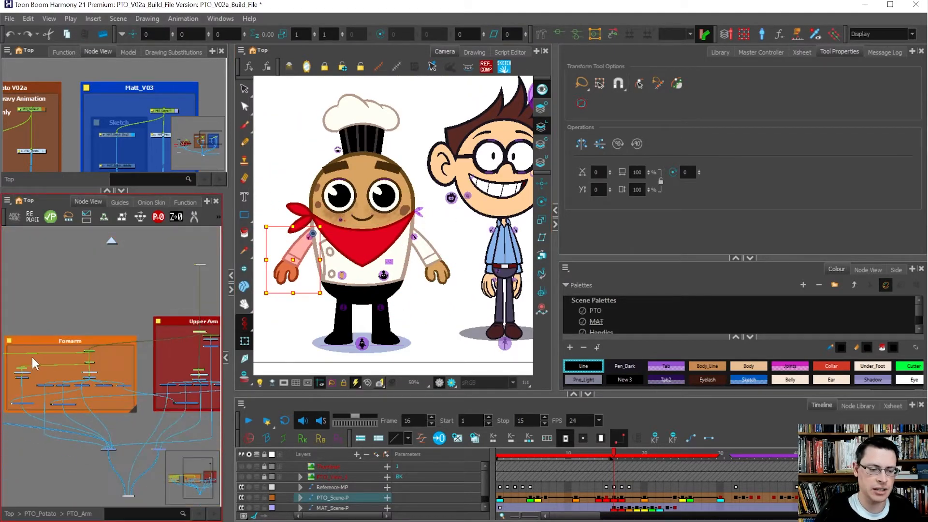
{"action": "left_click_drag", "start_coordinate": [230, 259], "coordinate": [352, 259]}
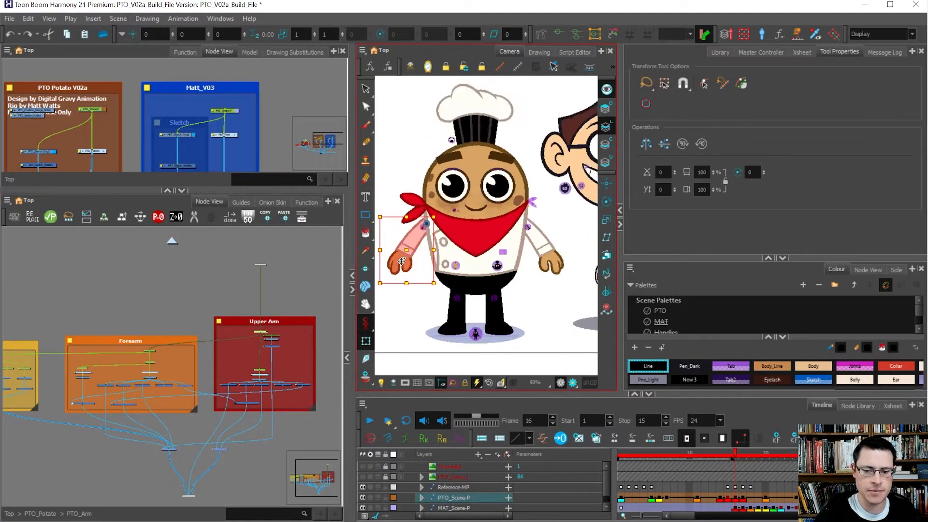
{"action": "scroll", "coordinate": [401, 261], "scroll_direction": "up", "scroll_amount": 3}
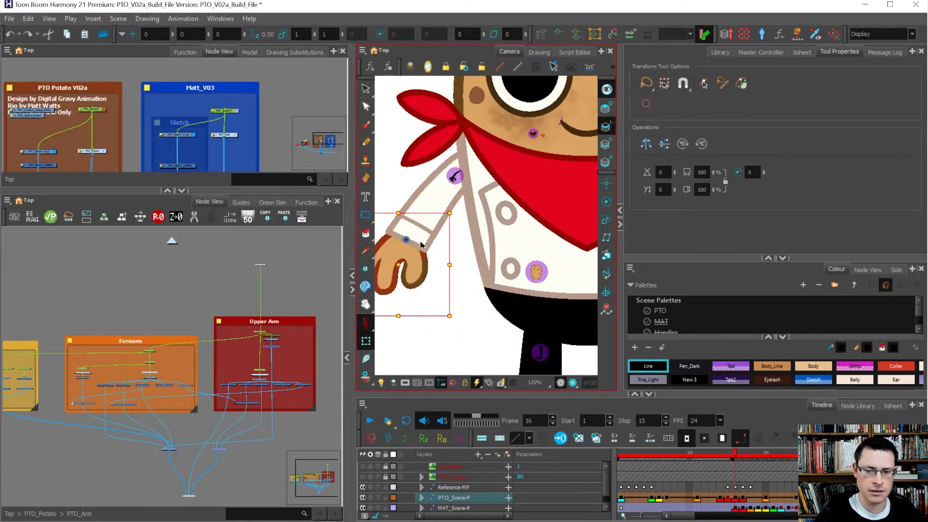
{"action": "left_click", "coordinate": [421, 245]}
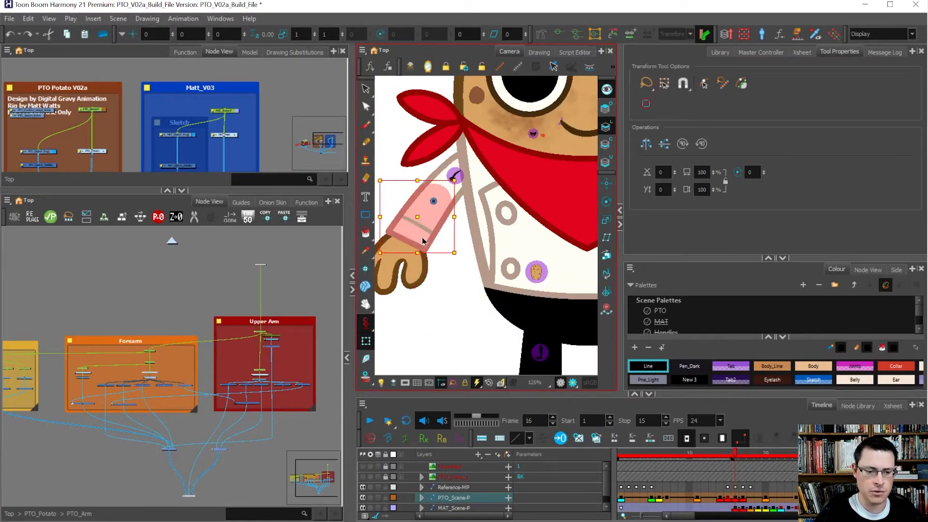
{"action": "scroll", "coordinate": [139, 389], "scroll_direction": "up", "scroll_amount": 2}
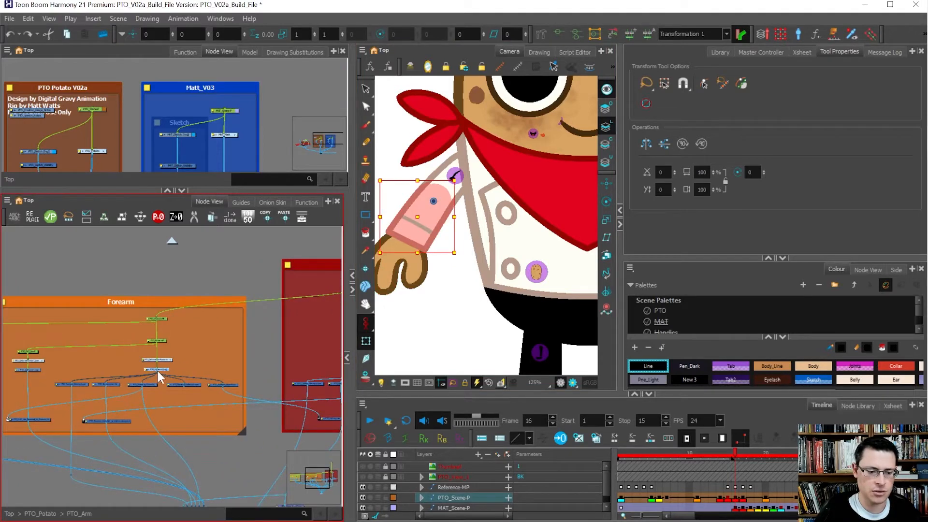
{"action": "key", "text": "Escape"}
{"action": "scroll", "coordinate": [166, 365], "scroll_direction": "up", "scroll_amount": 3}
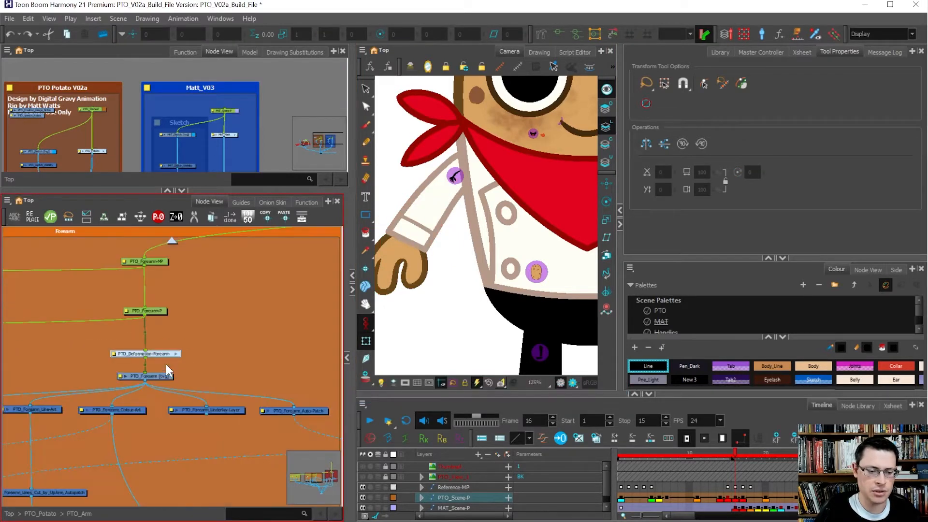
{"action": "left_click", "coordinate": [153, 375]}
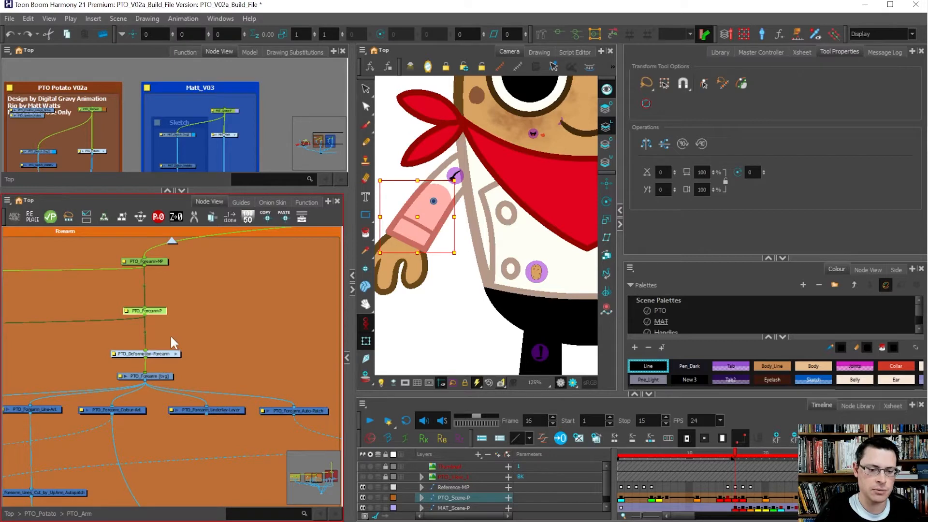
- Extend the forearm selection through its parent pegs to the whole arm and try rotating it about 8° around the shoulder
{"action": "key", "text": "b"}
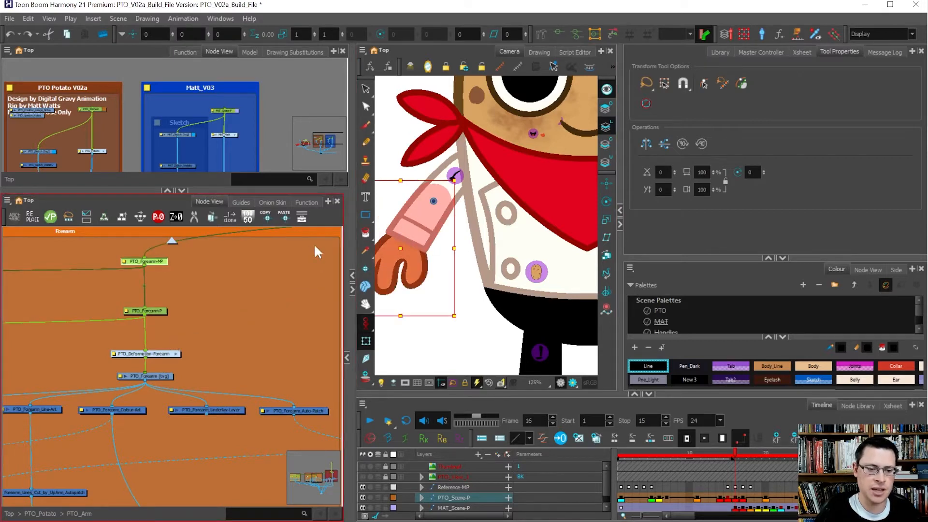
{"action": "scroll", "coordinate": [258, 283], "scroll_direction": "down", "scroll_amount": 3}
{"action": "scroll", "coordinate": [257, 285], "scroll_direction": "down", "scroll_amount": 3}
{"action": "key", "text": "b"}
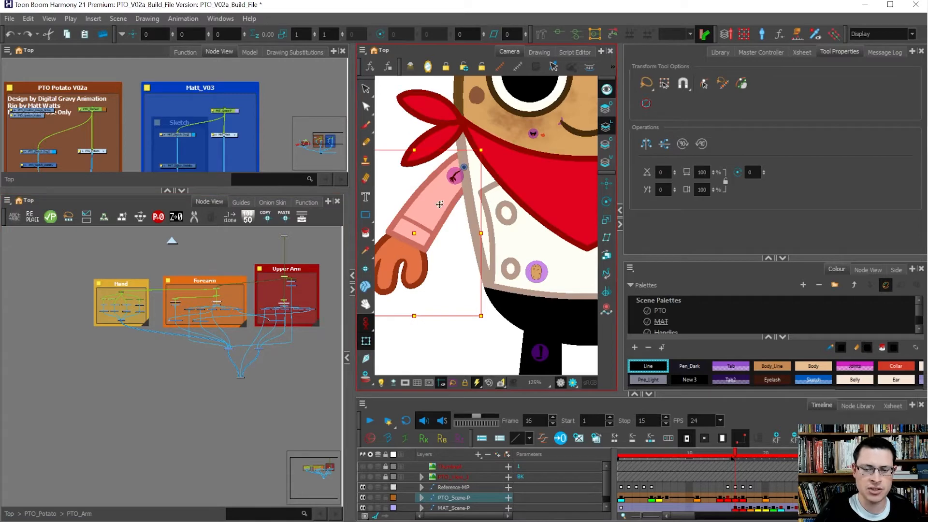
{"action": "left_click_drag", "start_coordinate": [432, 319], "coordinate": [480, 265]}
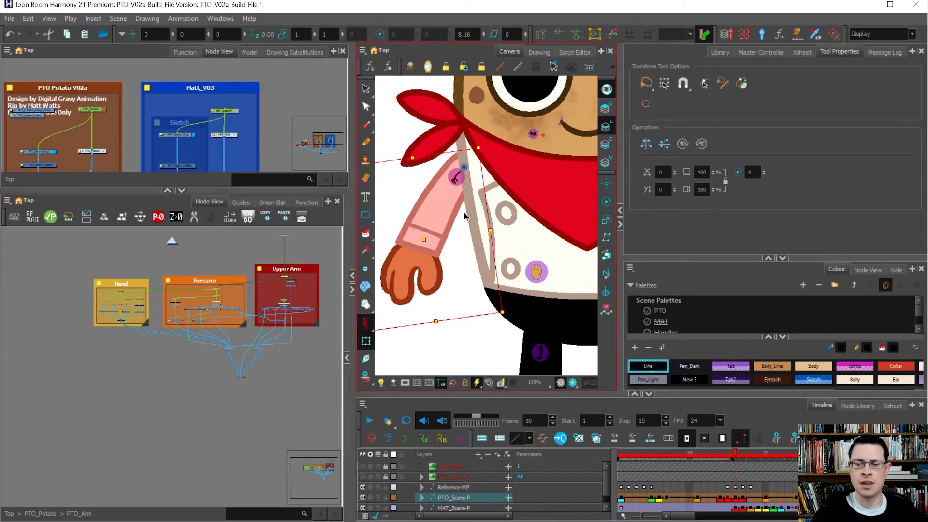
{"action": "key", "text": "ctrl+z"}
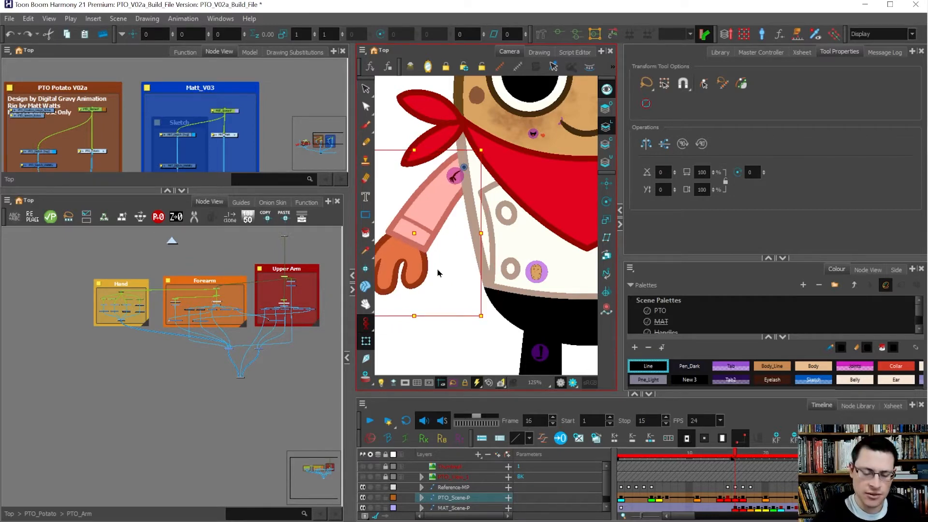
- Open the PTO_Arm_Handle drawing from the Upper Arm group on its own and select its artwork to examine it
{"action": "left_click", "coordinate": [289, 291]}
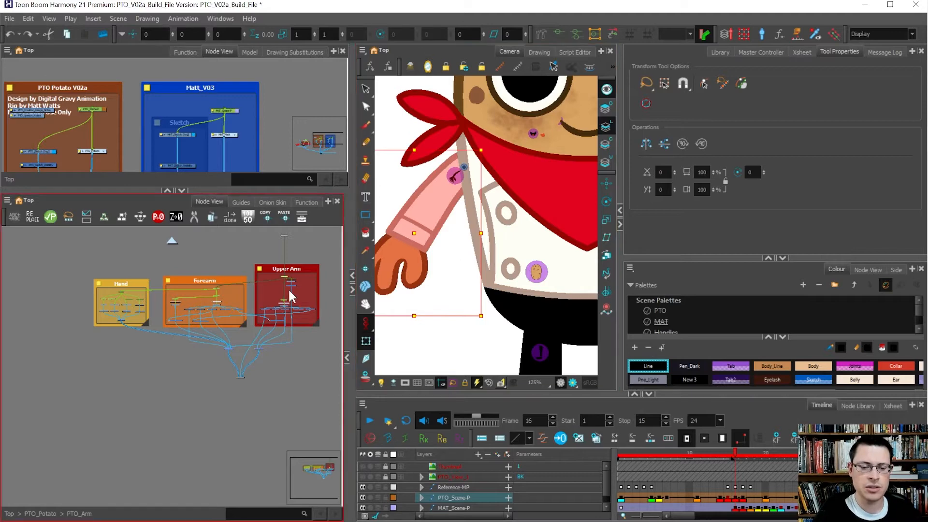
{"action": "double_click", "coordinate": [299, 275]}
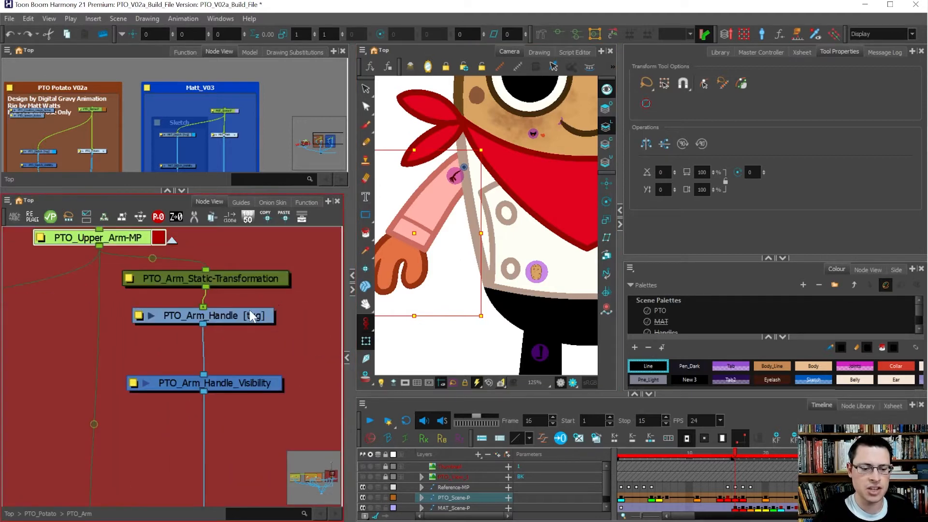
{"action": "left_click", "coordinate": [249, 314]}
{"action": "left_click", "coordinate": [539, 52]}
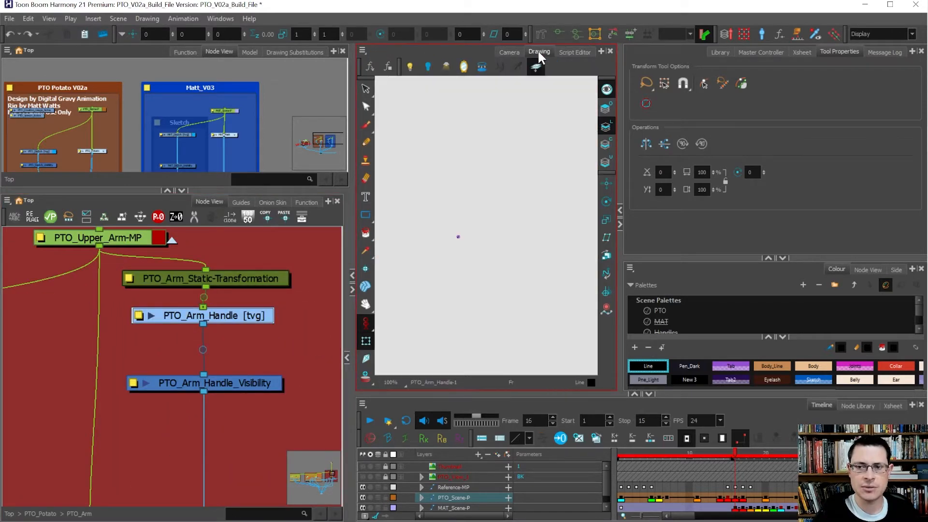
{"action": "scroll", "coordinate": [459, 236], "scroll_direction": "up", "scroll_amount": 6}
{"action": "key", "text": "alt+s"}
{"action": "mouse_move", "coordinate": [483, 138]}
{"action": "left_mouse_down"}
{"action": "mouse_move", "coordinate": [505, 369]}
{"action": "mouse_move", "coordinate": [478, 140]}
{"action": "left_mouse_up"}
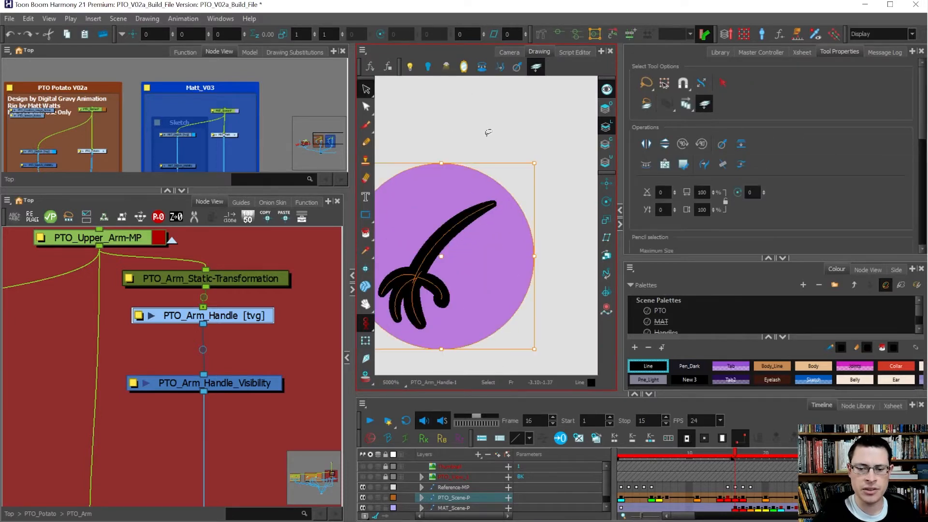
- Search the node library for "visi", add a Visibility node below PTO_Arm_Handle_Visibility, and delete the added node
{"action": "left_click", "coordinate": [234, 386]}
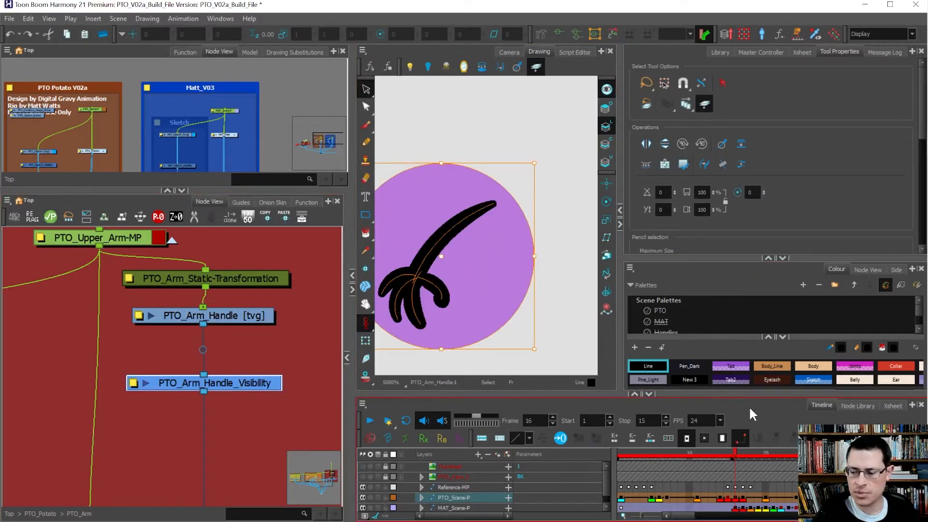
{"action": "left_click", "coordinate": [856, 405]}
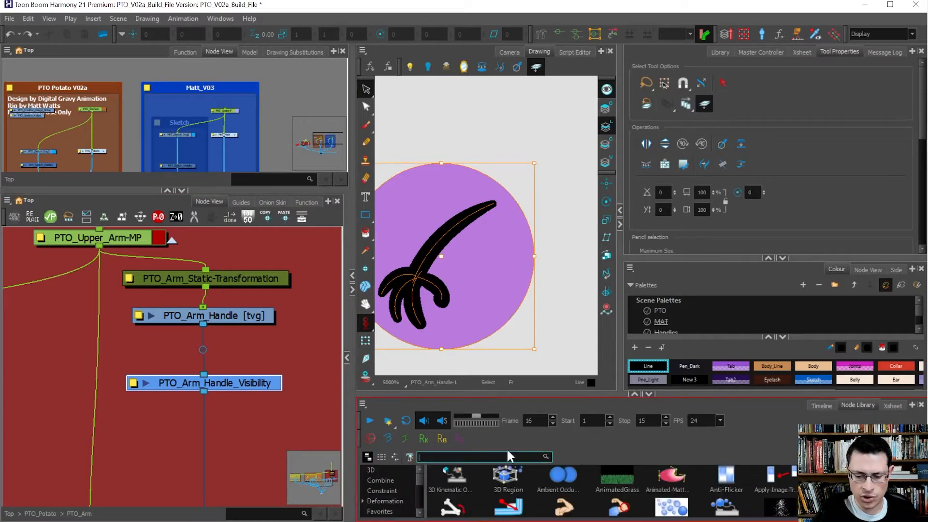
{"action": "type", "text": "visi"}
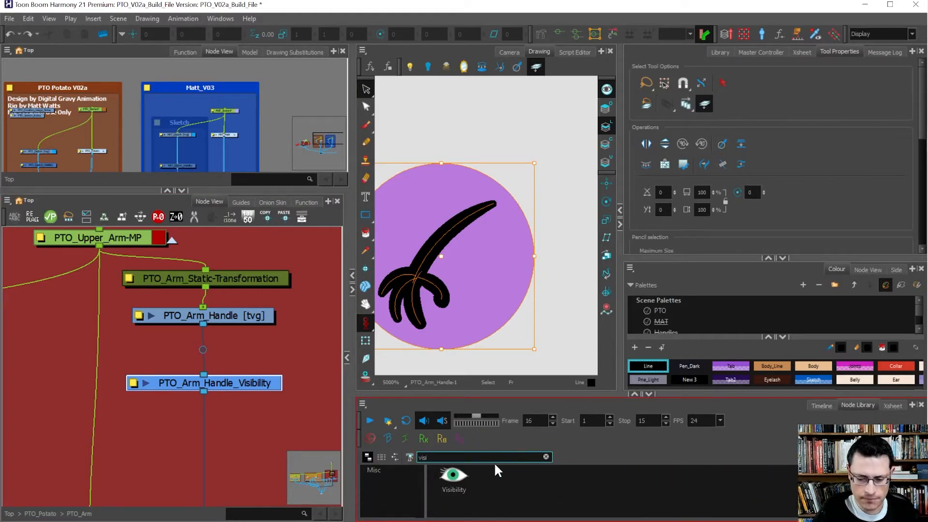
{"action": "left_click_drag", "start_coordinate": [465, 486], "coordinate": [233, 428]}
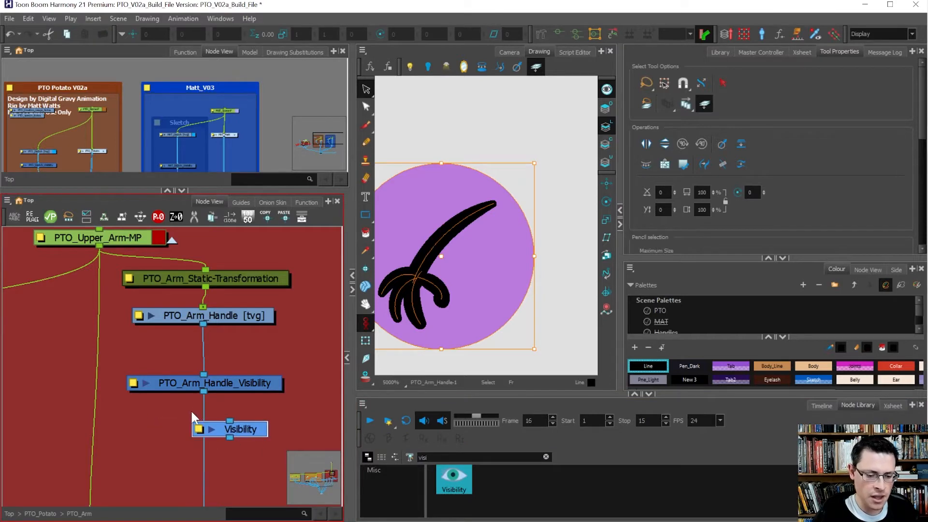
{"action": "key", "text": "Delete"}
- Compare the potato character's handles in the camera's render preview and in the OpenGL display
{"action": "left_click", "coordinate": [177, 386]}
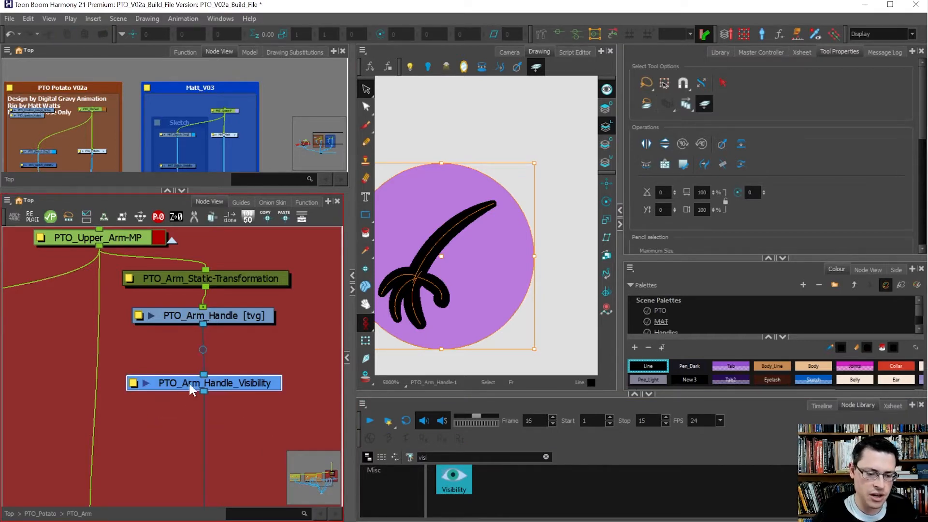
{"action": "left_click", "coordinate": [513, 51]}
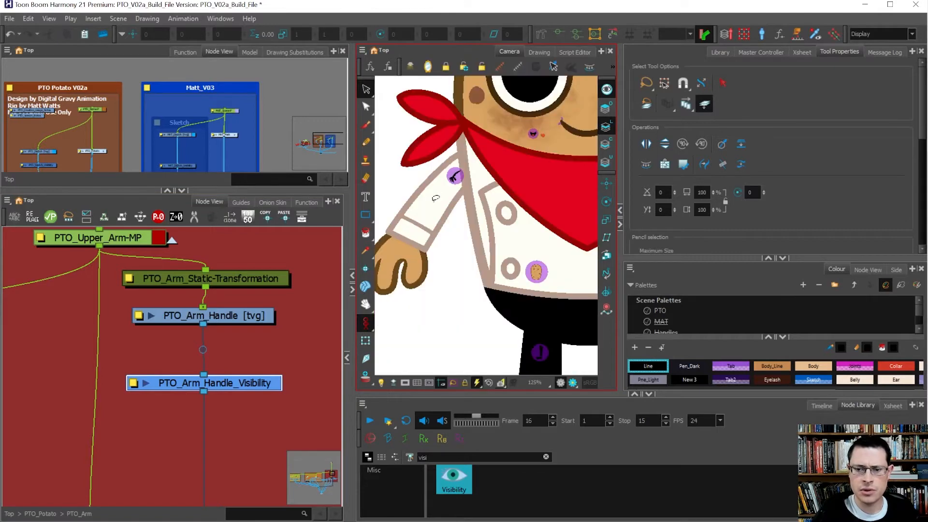
{"action": "scroll", "coordinate": [437, 196], "scroll_direction": "down", "scroll_amount": 5}
{"action": "scroll", "coordinate": [444, 295], "scroll_direction": "up", "scroll_amount": 3}
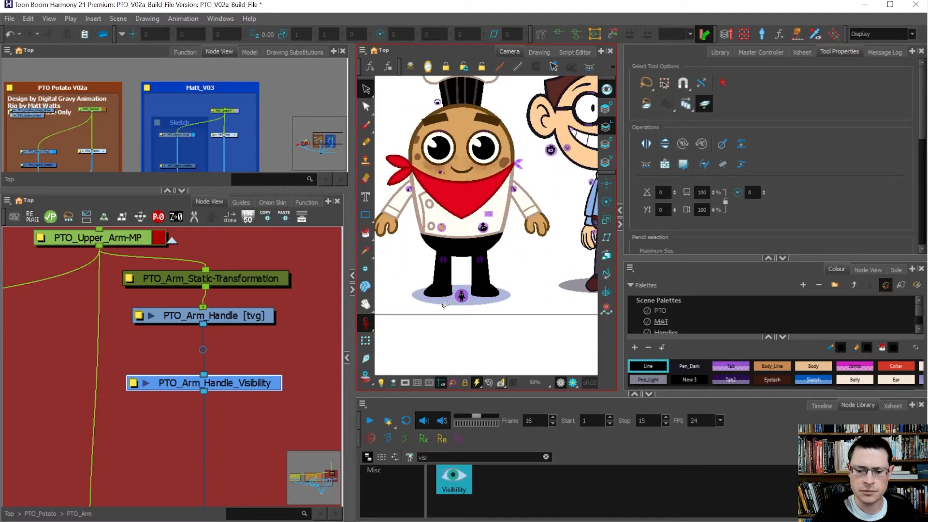
{"action": "left_click", "coordinate": [572, 383]}
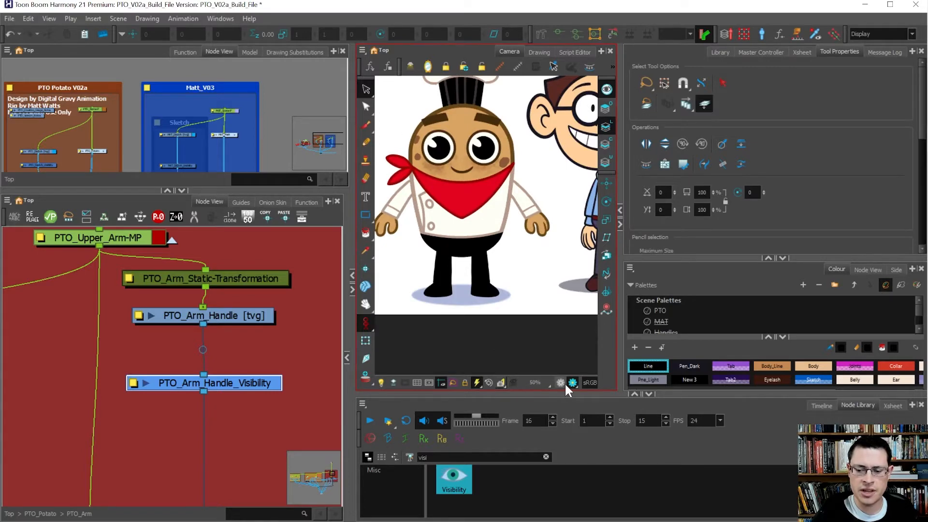
{"action": "left_click", "coordinate": [560, 382]}
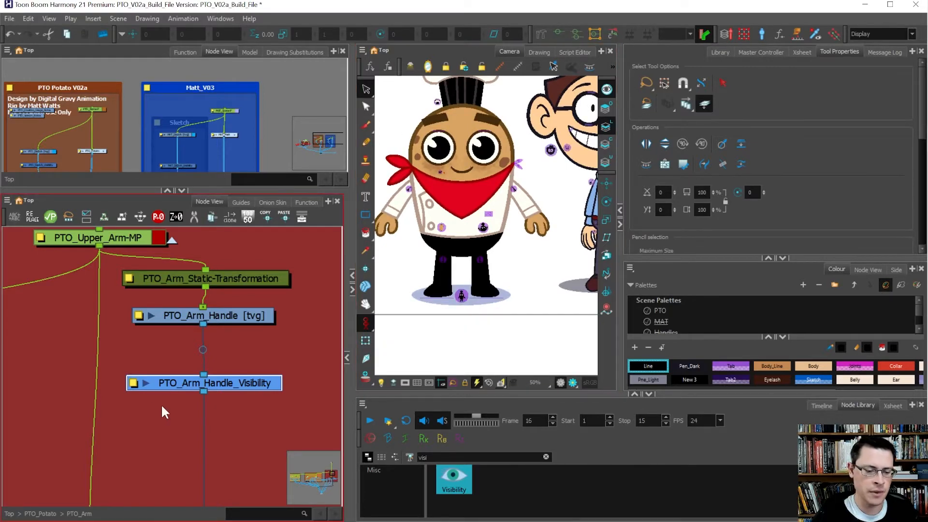
- Examine the OpenGL and Soft Render options in the PTO_Arm_Handle_Visibility layer properties
{"action": "double_click", "coordinate": [135, 382]}
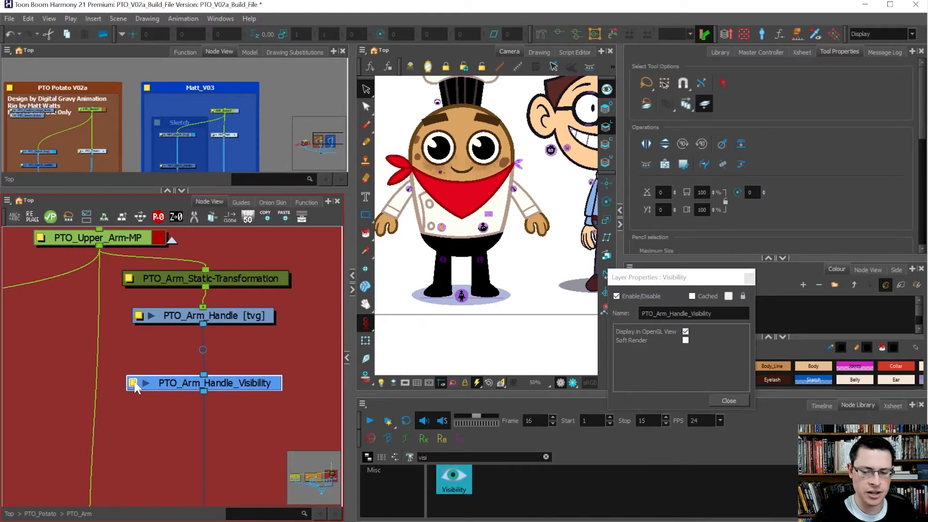
{"action": "left_click_drag", "start_coordinate": [704, 279], "coordinate": [285, 240]}
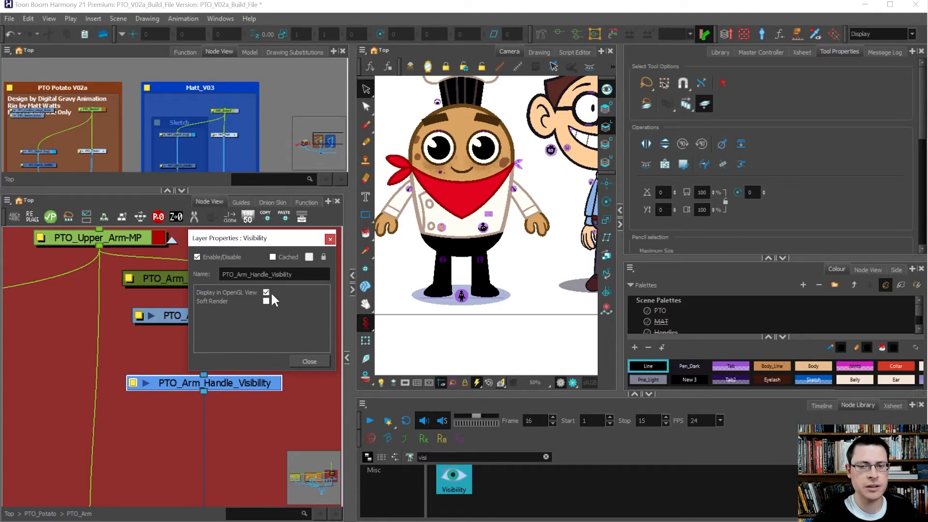
{"action": "left_click", "coordinate": [318, 358]}
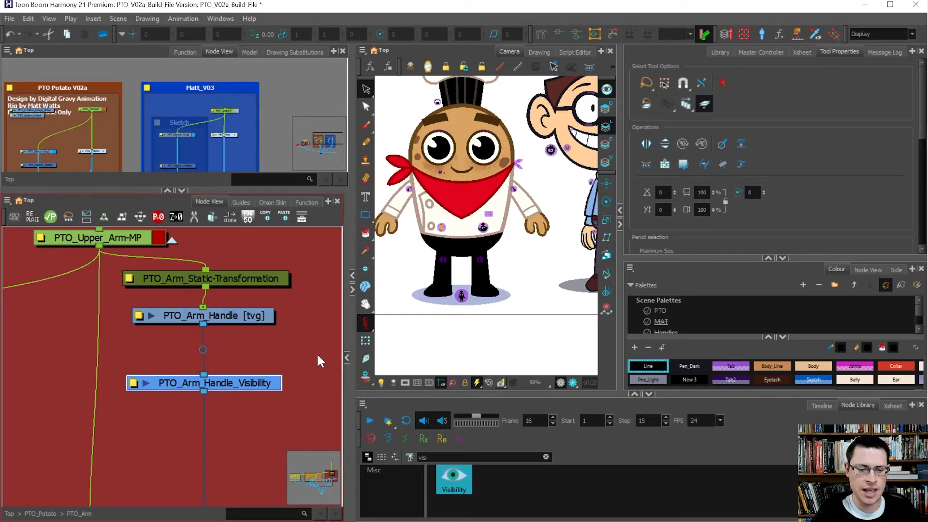
- With the Transform tool, select the potato's arm through its shoulder handle, and the opposite-side leg through its thigh handle
{"action": "key", "text": "shift+t"}
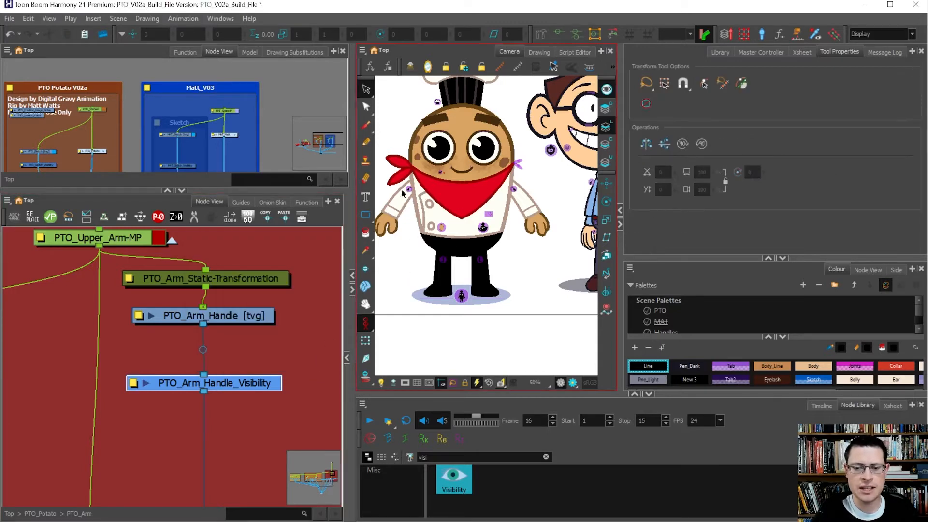
{"action": "scroll", "coordinate": [414, 189], "scroll_direction": "up", "scroll_amount": 1}
{"action": "left_click", "coordinate": [414, 190]}
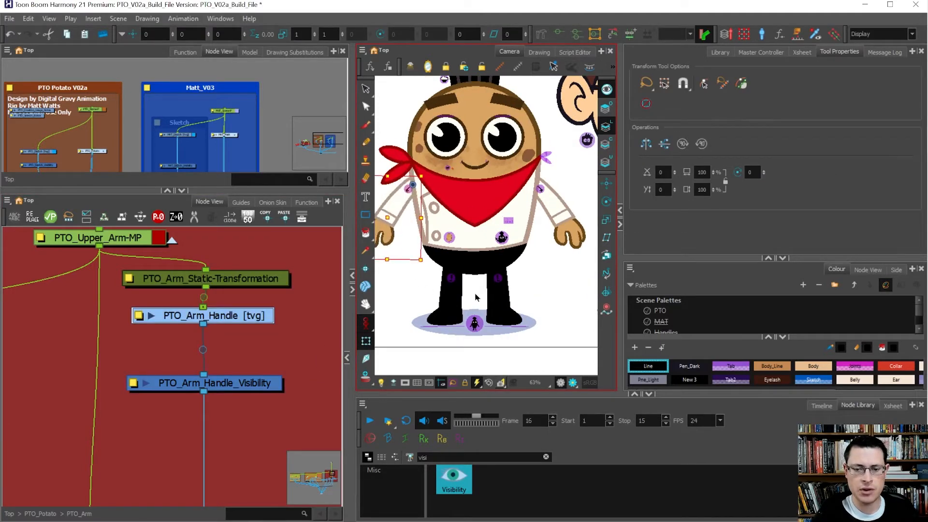
{"action": "left_click", "coordinate": [500, 282]}
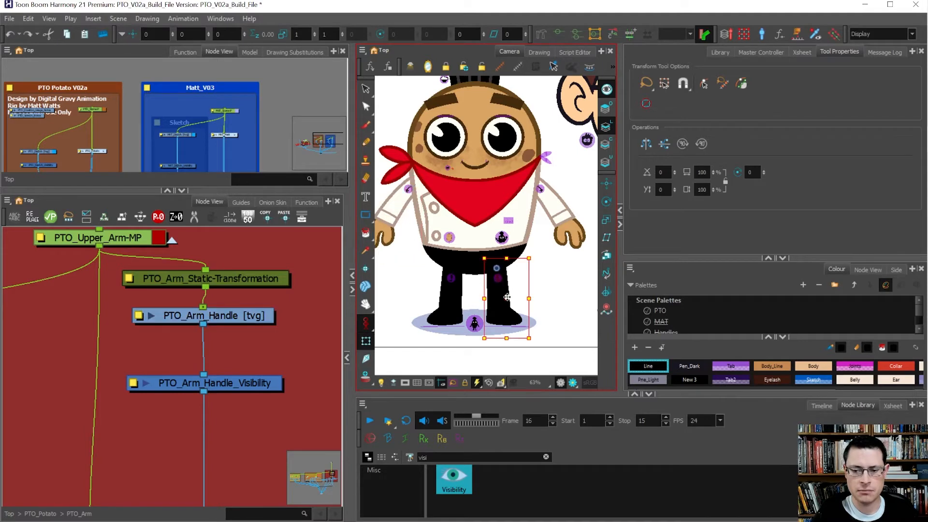
- Try squashing the potato's upper body slightly through the torso handle, and undo the change
{"action": "left_click", "coordinate": [501, 238]}
{"action": "mouse_move", "coordinate": [504, 182]}
{"action": "left_mouse_down"}
{"action": "mouse_move", "coordinate": [531, 199]}
{"action": "mouse_move", "coordinate": [504, 189]}
{"action": "left_mouse_up"}
{"action": "key", "text": "ctrl+z"}
{"action": "scroll", "coordinate": [500, 189], "scroll_direction": "down", "scroll_amount": 1}
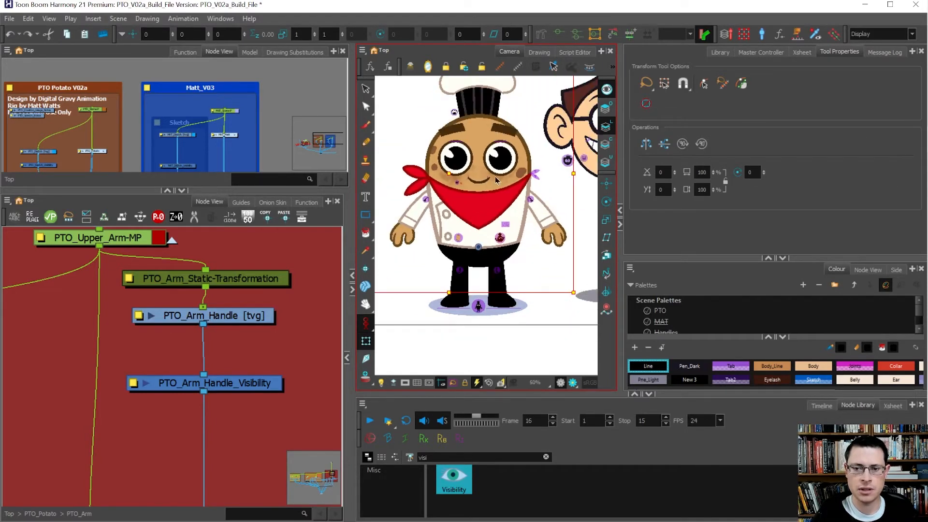
- Select the potato's chef hat through the small handle beside it, and clear the selection
{"action": "scroll", "coordinate": [451, 105], "scroll_direction": "up", "scroll_amount": 3}
{"action": "left_click", "coordinate": [457, 119]}
{"action": "scroll", "coordinate": [465, 208], "scroll_direction": "down", "scroll_amount": 3}
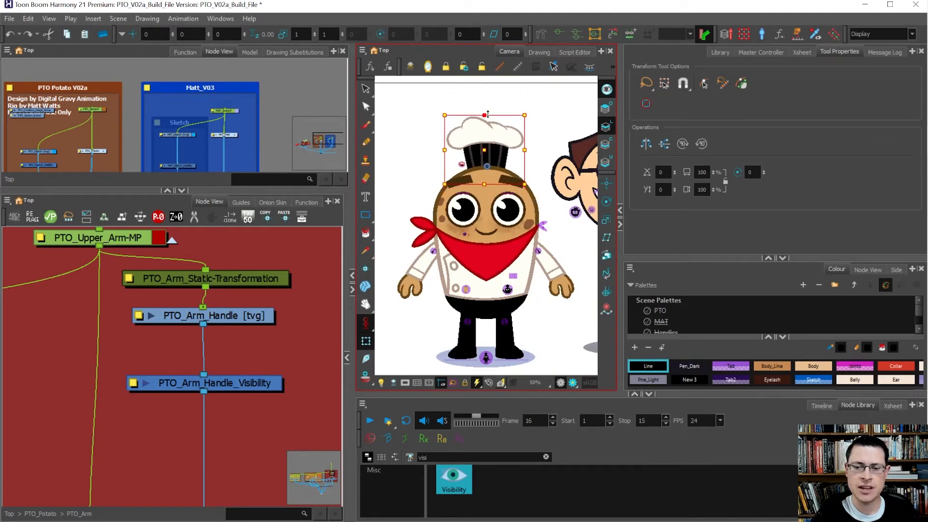
{"action": "left_click", "coordinate": [424, 151]}
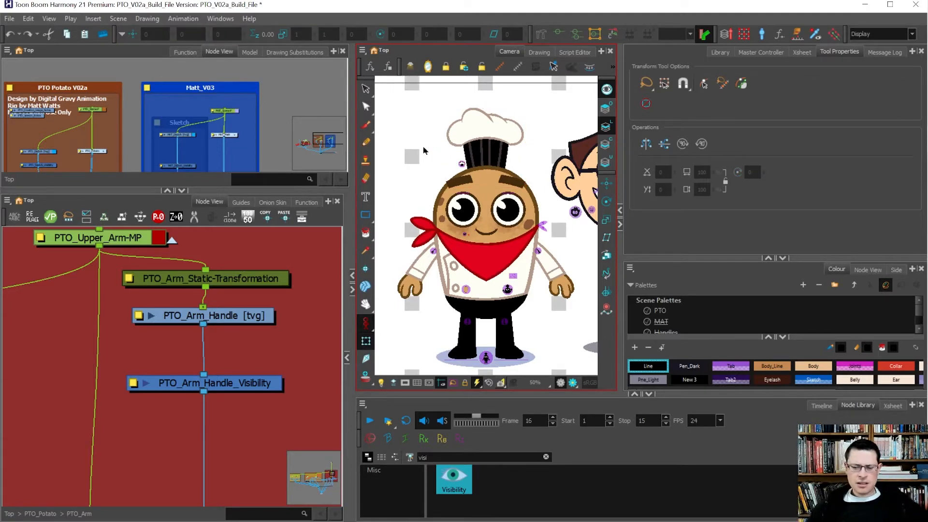
- Widen the Camera view so that both characters fit in it side by side
{"action": "scroll", "coordinate": [424, 164], "scroll_direction": "down", "scroll_amount": 1}
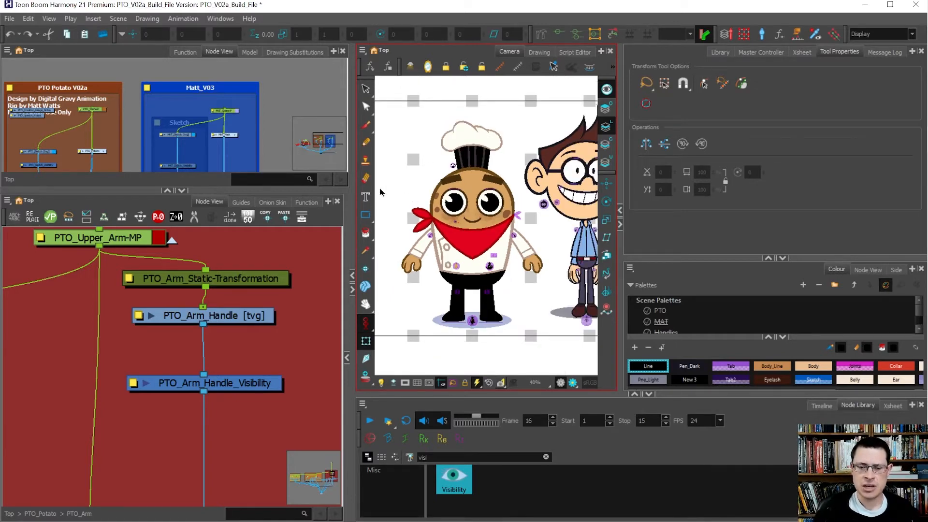
{"action": "left_click_drag", "start_coordinate": [354, 210], "coordinate": [318, 204]}
{"action": "left_click_drag", "start_coordinate": [603, 167], "coordinate": [667, 168]}
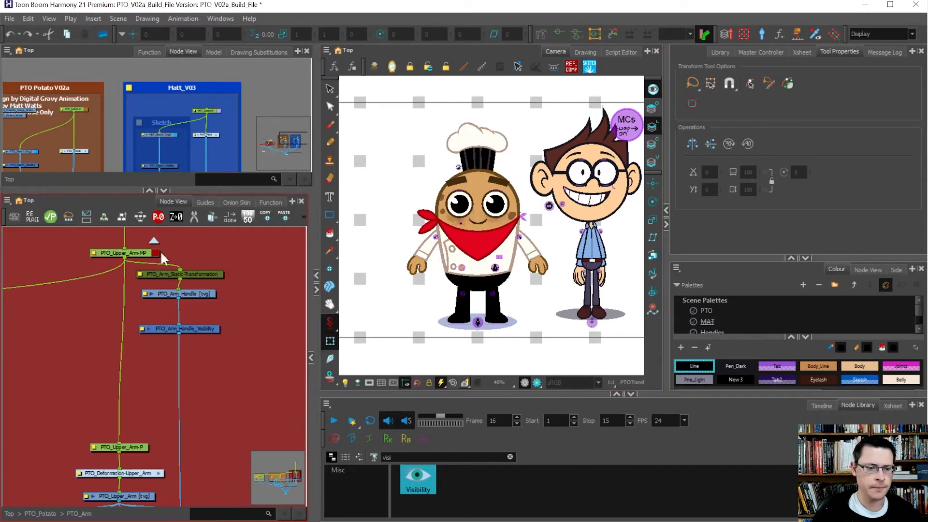
- Leave the PTO_Arm group and select the PTO_Master-P peg in the Master Peg backdrop of the PTO_Potato group
{"action": "left_click", "coordinate": [154, 241]}
{"action": "scroll", "coordinate": [172, 356], "scroll_direction": "down", "scroll_amount": 5}
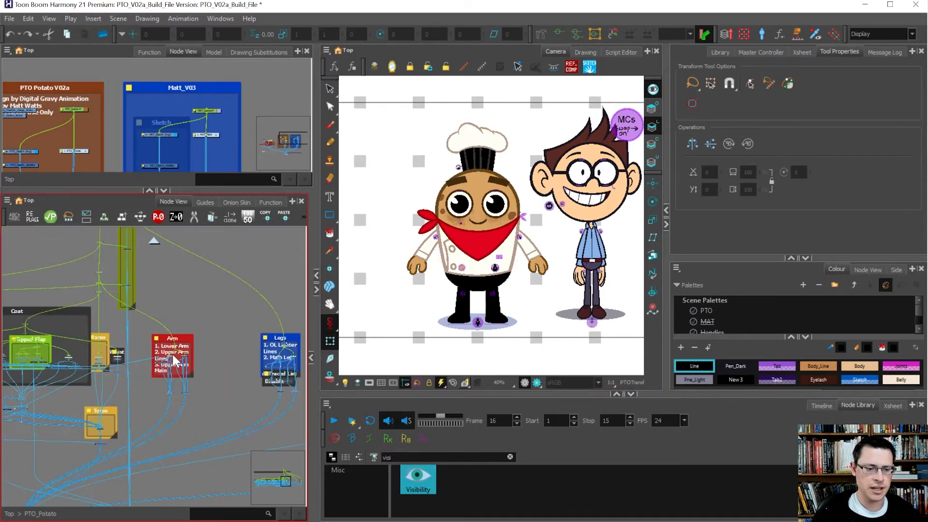
{"action": "scroll", "coordinate": [139, 260], "scroll_direction": "up", "scroll_amount": 3}
{"action": "scroll", "coordinate": [139, 256], "scroll_direction": "up", "scroll_amount": 2}
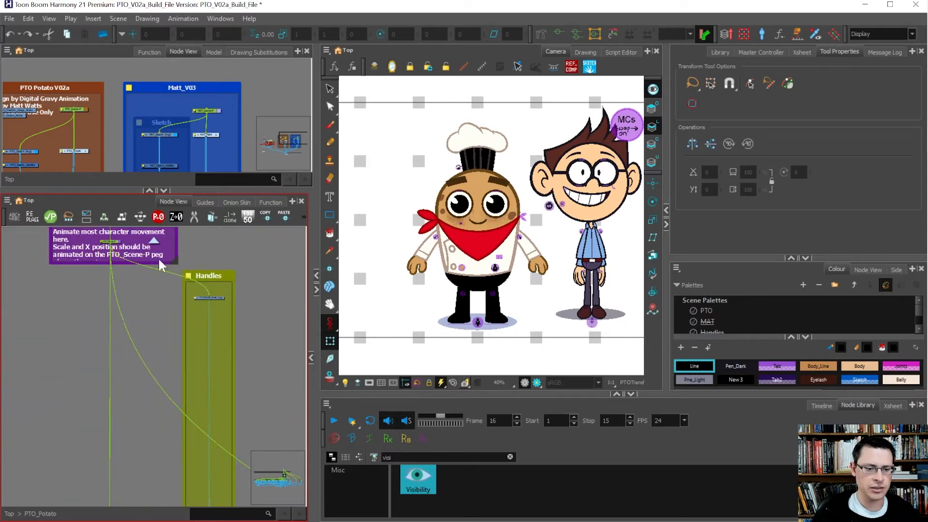
{"action": "scroll", "coordinate": [207, 270], "scroll_direction": "up", "scroll_amount": 2}
{"action": "left_click_drag", "start_coordinate": [229, 356], "coordinate": [200, 320]}
{"action": "scroll", "coordinate": [230, 356], "scroll_direction": "down", "scroll_amount": 3}
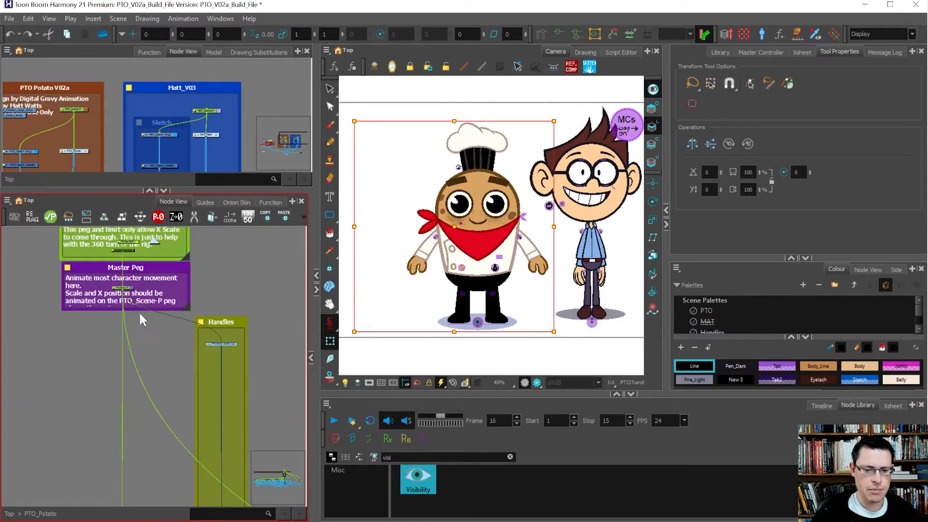
{"action": "scroll", "coordinate": [129, 286], "scroll_direction": "up", "scroll_amount": 2}
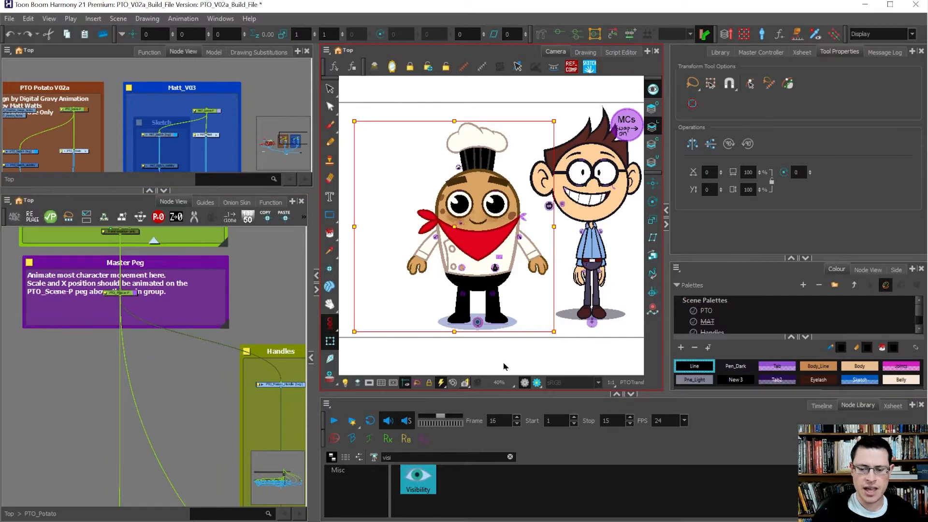
- Try squashing and widening the whole potato character with the master peg selected, and undo both changes
{"action": "scroll", "coordinate": [474, 323], "scroll_direction": "up", "scroll_amount": 3}
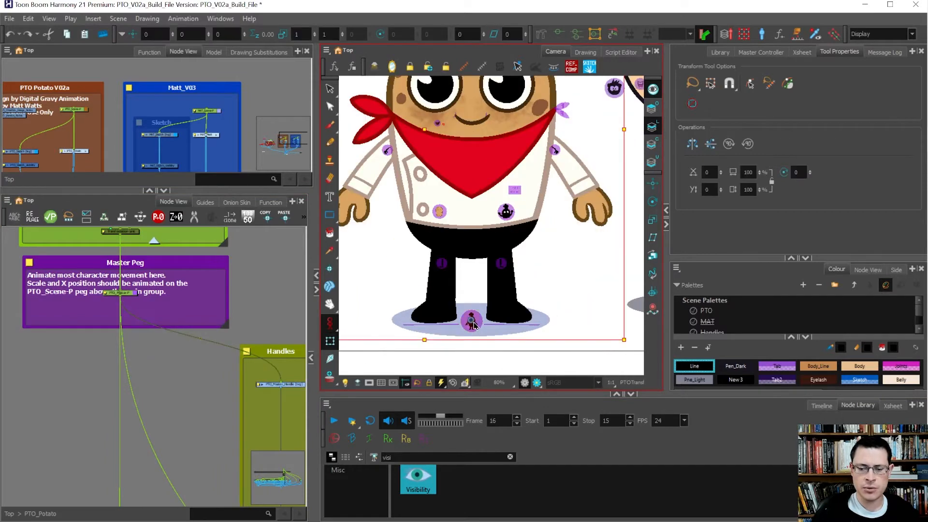
{"action": "scroll", "coordinate": [475, 325], "scroll_direction": "down", "scroll_amount": 3}
{"action": "mouse_move", "coordinate": [454, 137]}
{"action": "left_mouse_down"}
{"action": "mouse_move", "coordinate": [468, 137]}
{"action": "mouse_move", "coordinate": [454, 138]}
{"action": "mouse_move", "coordinate": [447, 153]}
{"action": "left_mouse_up"}
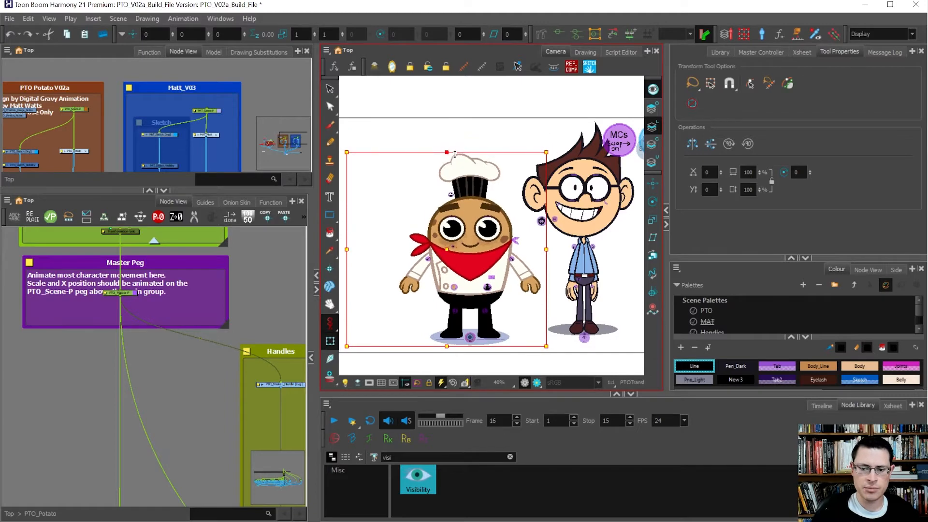
{"action": "left_click_drag", "start_coordinate": [547, 250], "coordinate": [557, 250]}
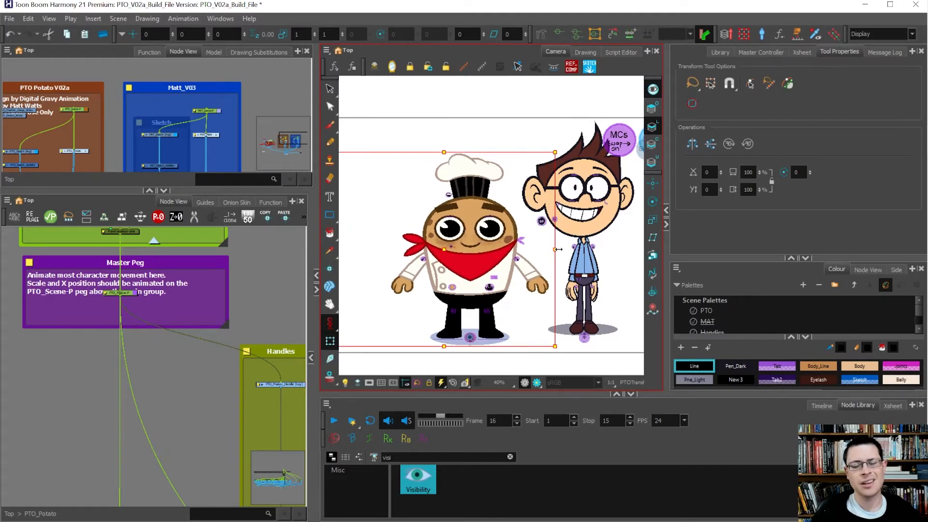
{"action": "key", "text": "ctrl+z"}
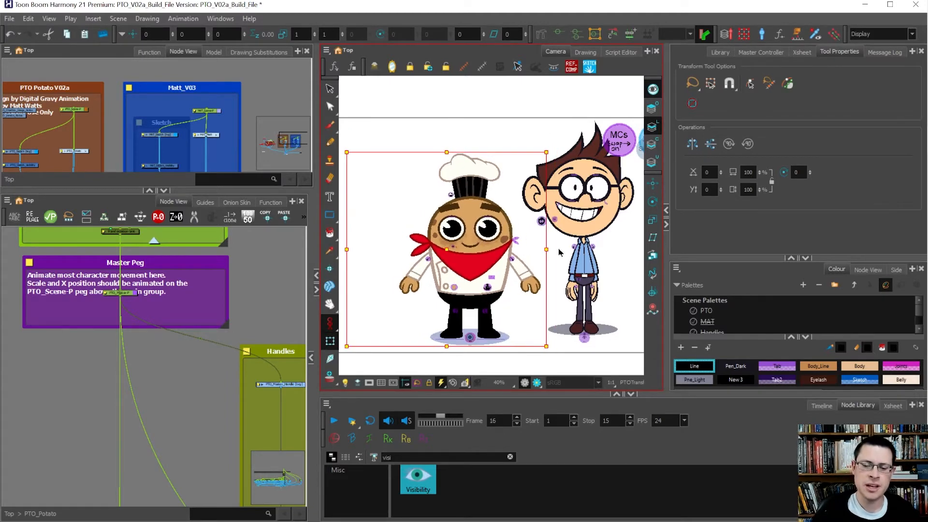
{"action": "key", "text": "ctrl+z"}
- Find the PTO_Master-P peg in the Timeline and examine the potato's poses at frames 32, 35 and 9
{"action": "left_click", "coordinate": [164, 362]}
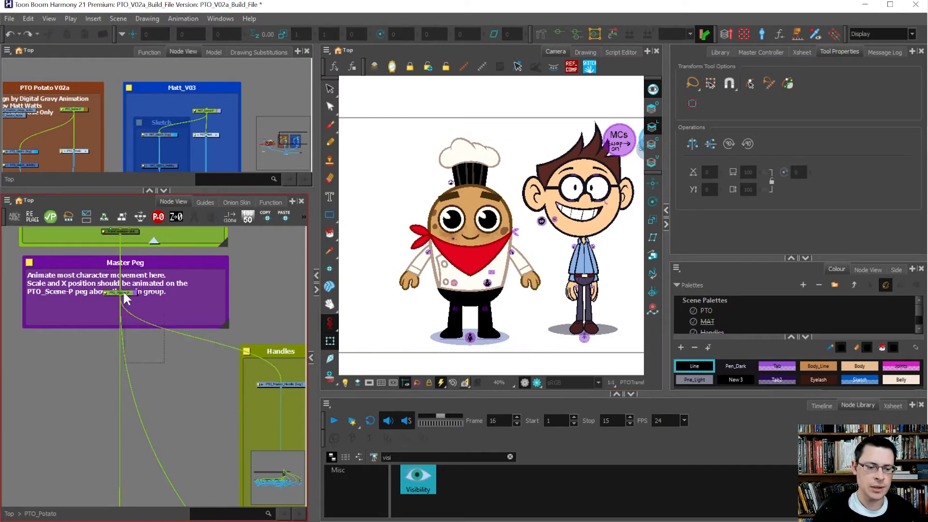
{"action": "left_click", "coordinate": [123, 292]}
{"action": "left_click", "coordinate": [828, 406]}
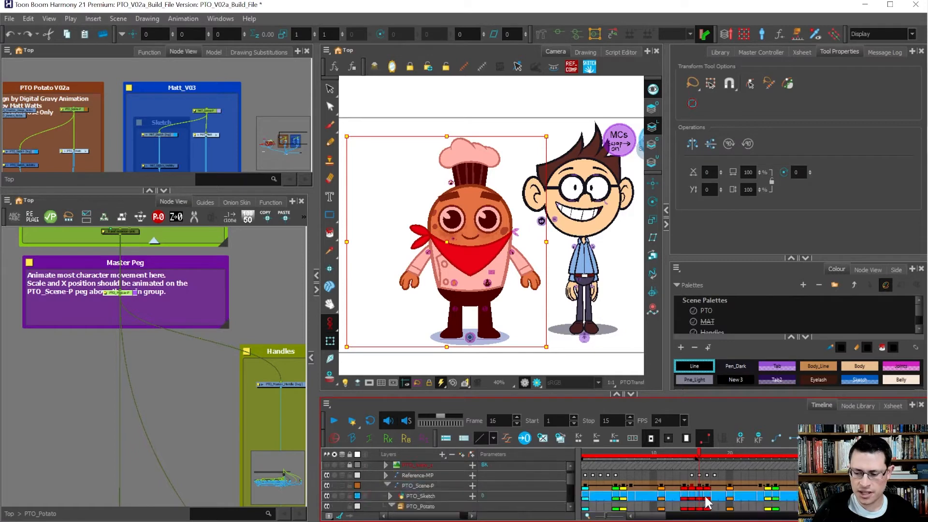
{"action": "left_click", "coordinate": [699, 466]}
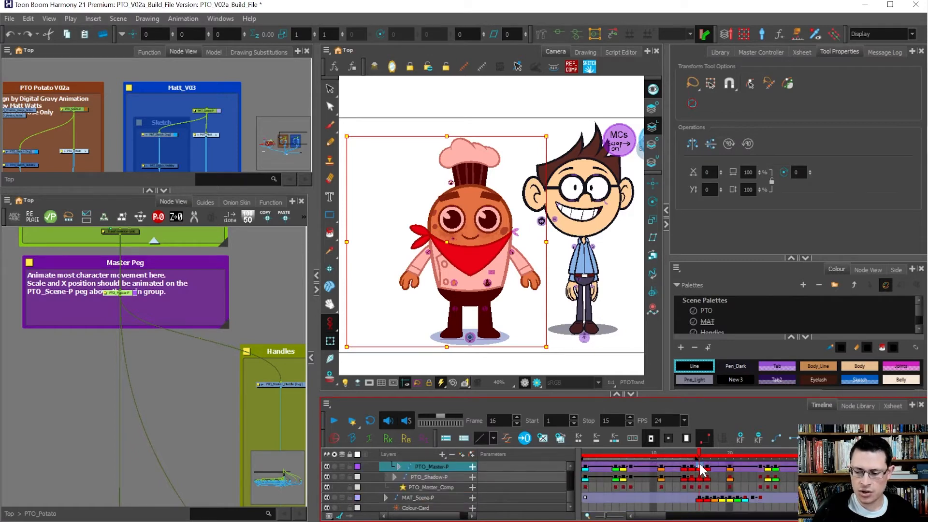
{"action": "left_click", "coordinate": [822, 454]}
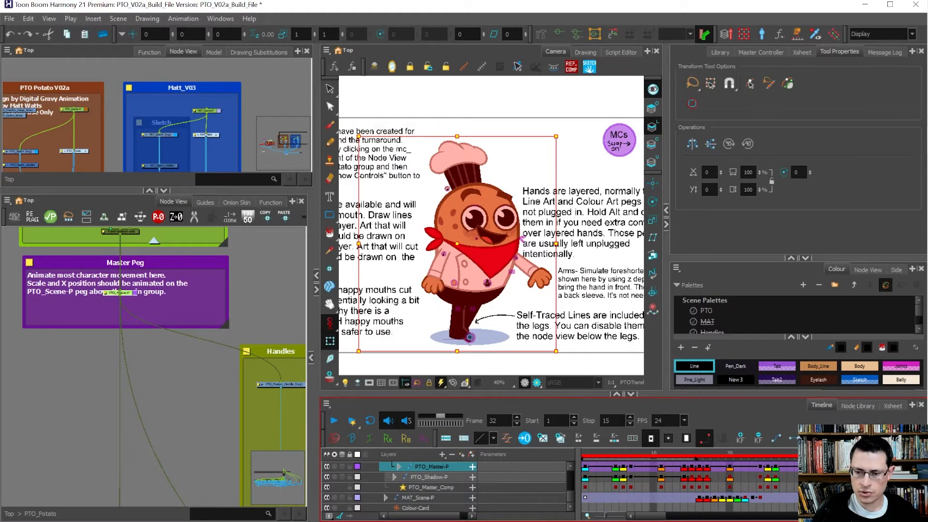
{"action": "left_click", "coordinate": [844, 454]}
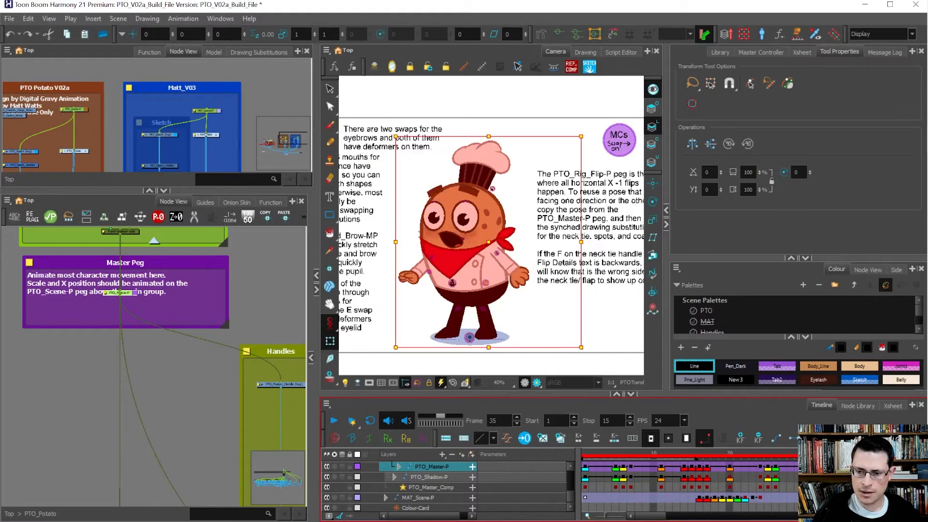
{"action": "left_click", "coordinate": [642, 463]}
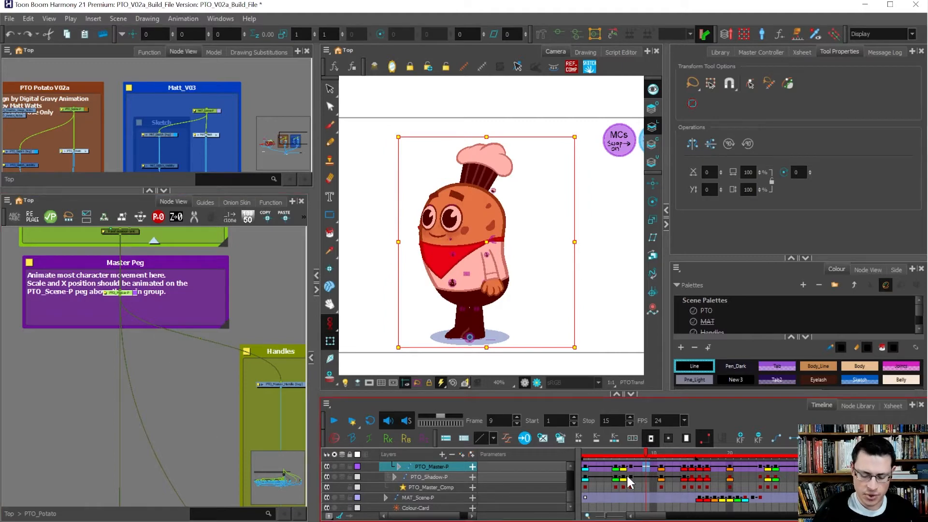
- Select the parent PTO_Scene-P peg and locate it in the PTO Potato V02a backdrop of the top-level network
{"action": "key", "text": "b"}
{"action": "left_click", "coordinate": [643, 484]}
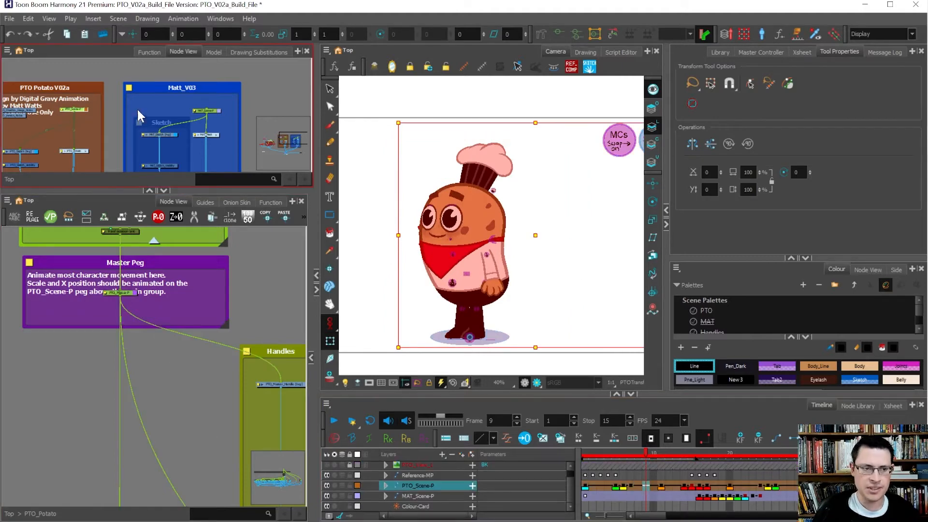
{"action": "scroll", "coordinate": [147, 100], "scroll_direction": "down", "scroll_amount": 2}
{"action": "scroll", "coordinate": [109, 103], "scroll_direction": "up", "scroll_amount": 5}
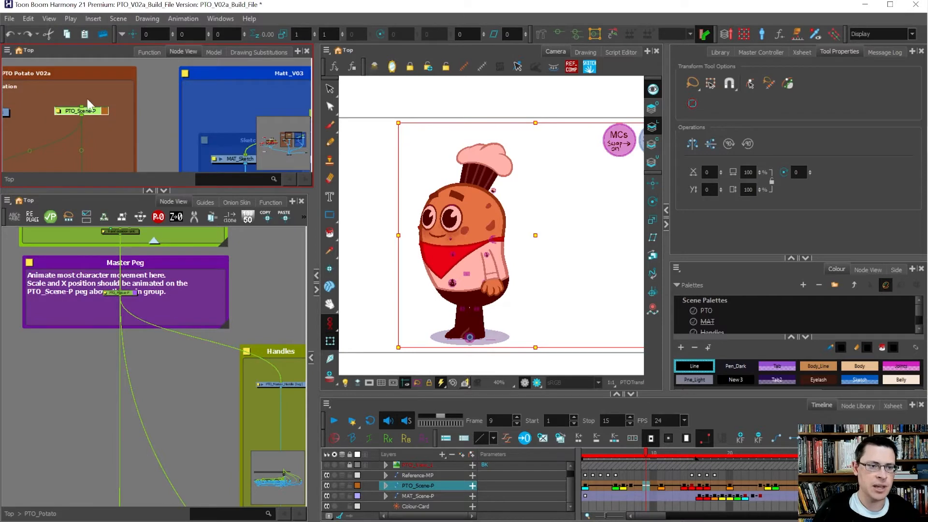
{"action": "scroll", "coordinate": [145, 91], "scroll_direction": "down", "scroll_amount": 3}
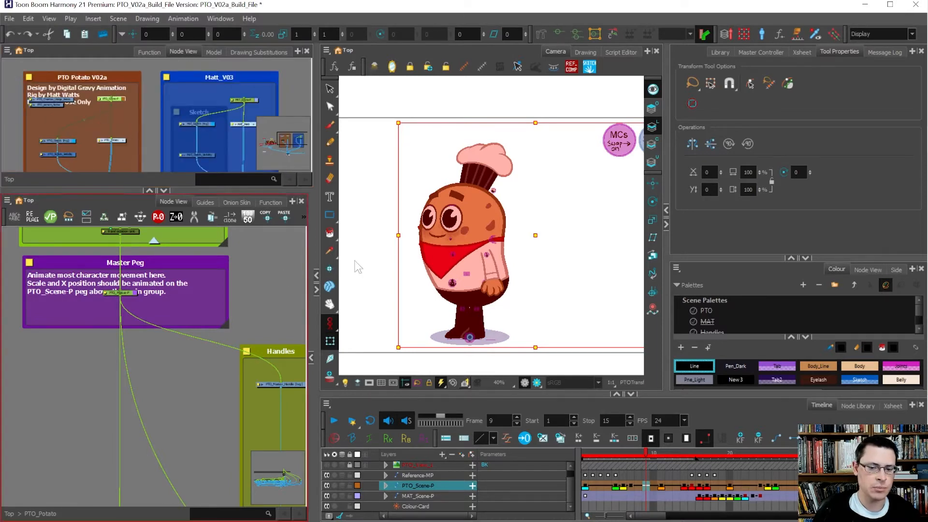
- Select PTO_Master-P, try moving the potato character up off its shadow, and undo the moves
{"action": "mouse_move", "coordinate": [500, 277]}
{"action": "left_mouse_down"}
{"action": "mouse_move", "coordinate": [454, 272]}
{"action": "mouse_move", "coordinate": [506, 281]}
{"action": "mouse_move", "coordinate": [431, 271]}
{"action": "mouse_move", "coordinate": [500, 277]}
{"action": "left_mouse_up"}
{"action": "scroll", "coordinate": [453, 352], "scroll_direction": "up", "scroll_amount": 2}
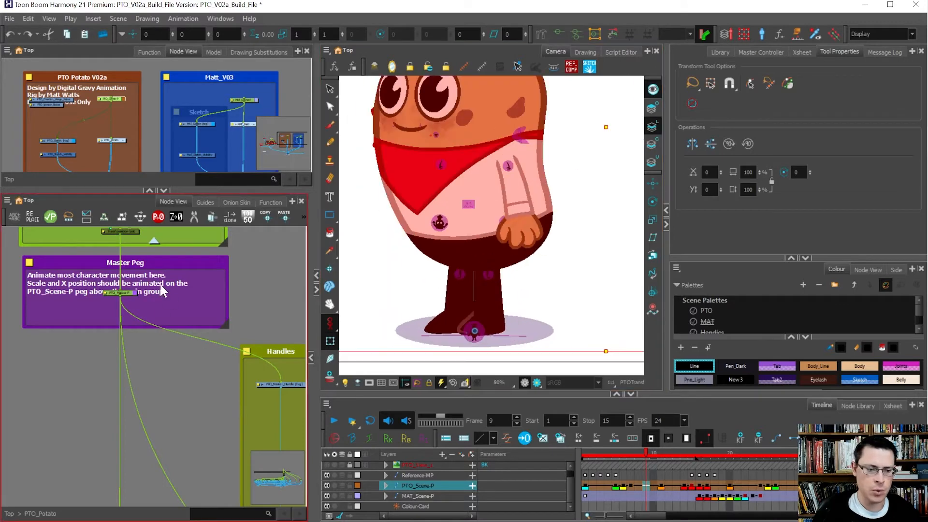
{"action": "scroll", "coordinate": [78, 293], "scroll_direction": "up", "scroll_amount": 3}
{"action": "left_click", "coordinate": [124, 307]}
{"action": "left_click_drag", "start_coordinate": [431, 256], "coordinate": [438, 290]}
{"action": "key", "text": "ctrl+z"}
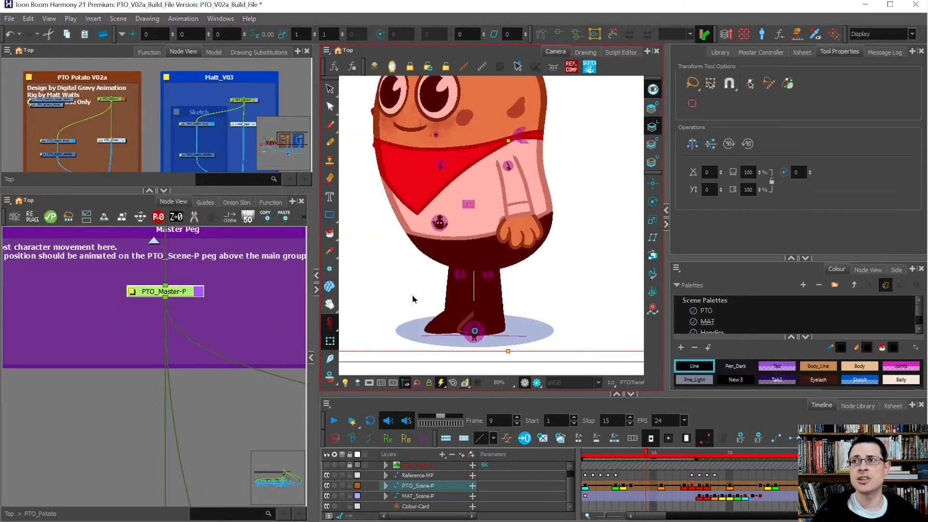
{"action": "scroll", "coordinate": [450, 360], "scroll_direction": "down", "scroll_amount": 2}
{"action": "left_click_drag", "start_coordinate": [471, 326], "coordinate": [460, 265]}
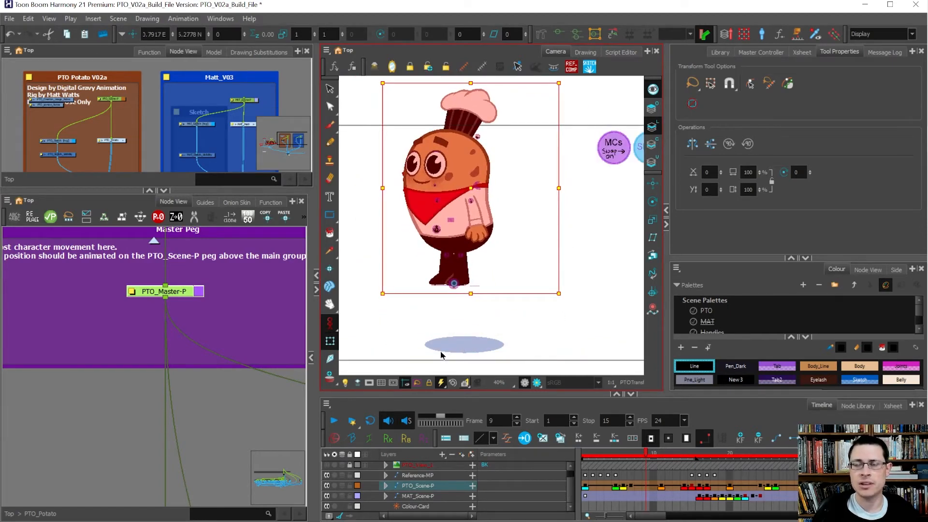
{"action": "key", "text": "ctrl+z"}
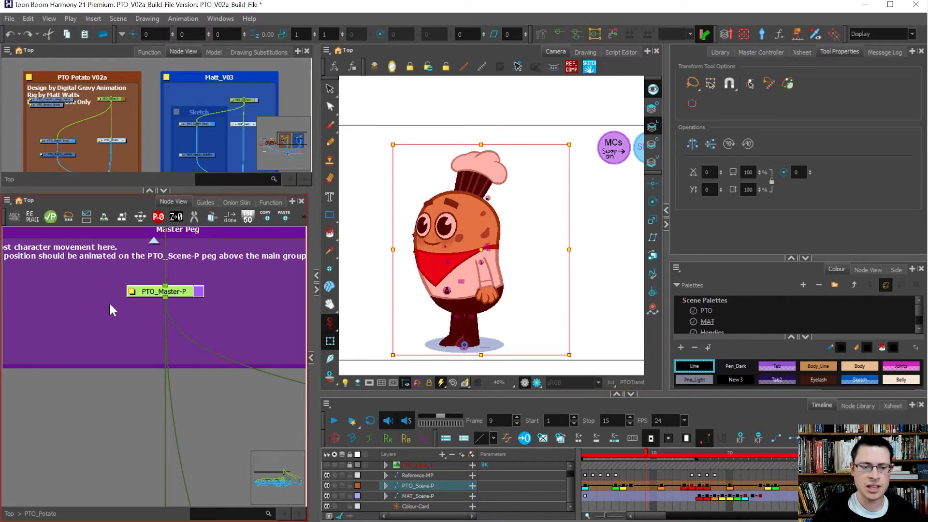
- Select PTO_Scene-P, try scaling the potato up together with its shadow to about 1.54, and undo it
{"action": "left_click_drag", "start_coordinate": [124, 114], "coordinate": [86, 91]}
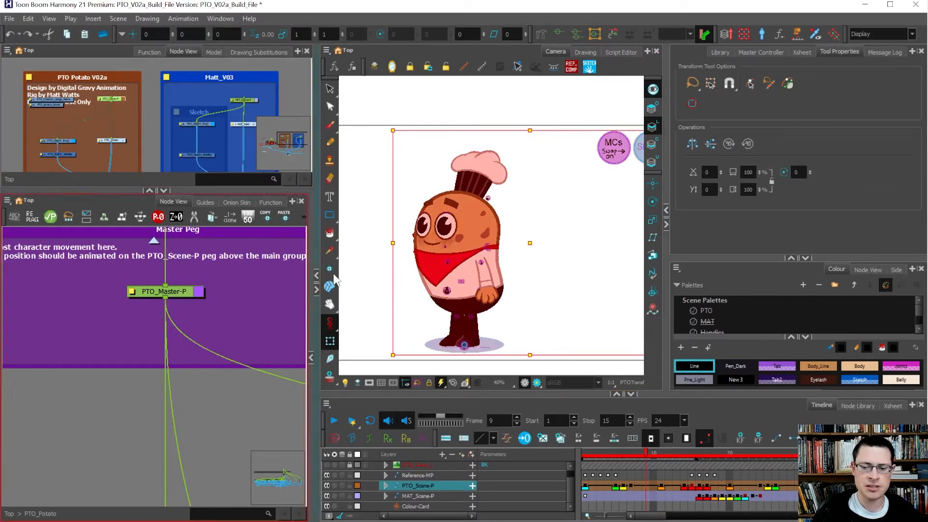
{"action": "scroll", "coordinate": [119, 97], "scroll_direction": "up", "scroll_amount": 2}
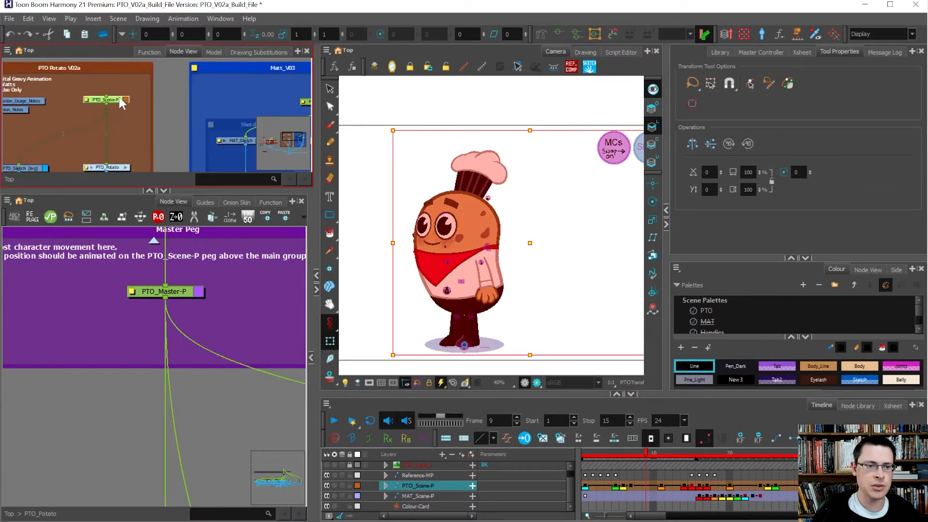
{"action": "left_click_drag", "start_coordinate": [561, 203], "coordinate": [589, 132]}
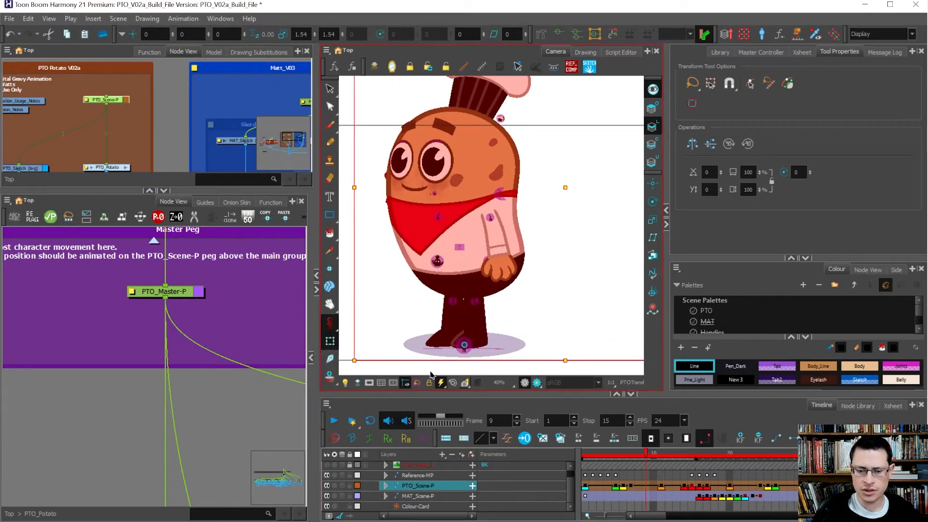
{"action": "key", "text": "ctrl+z"}
- Switch the animate mode on and scale the potato up to about 1.33 on PTO_Scene-P at frame 9
{"action": "left_click", "coordinate": [330, 325]}
{"action": "left_click", "coordinate": [351, 324]}
{"action": "left_click_drag", "start_coordinate": [565, 164], "coordinate": [587, 114]}
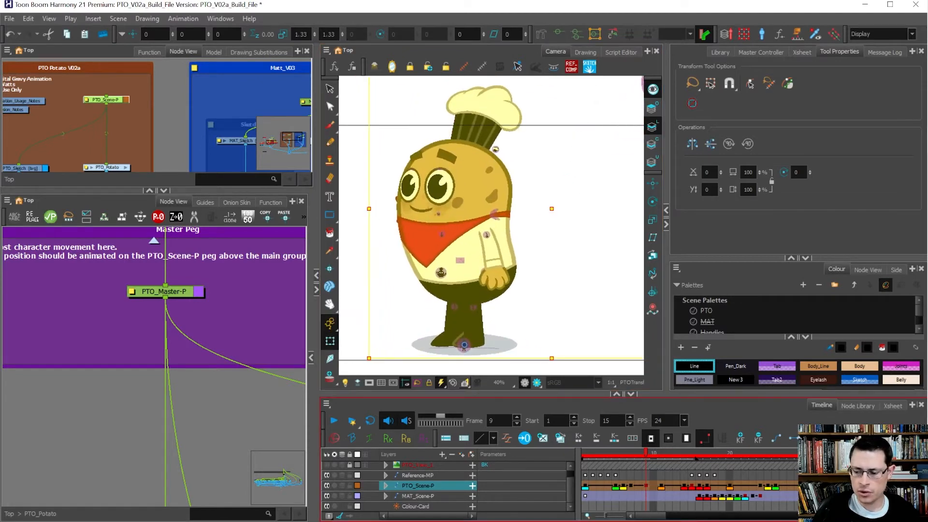
- Try pasting the potato's frame 17 pose onto frame 10 of the PTO_Scene-P layer
{"action": "left_click", "coordinate": [706, 483]}
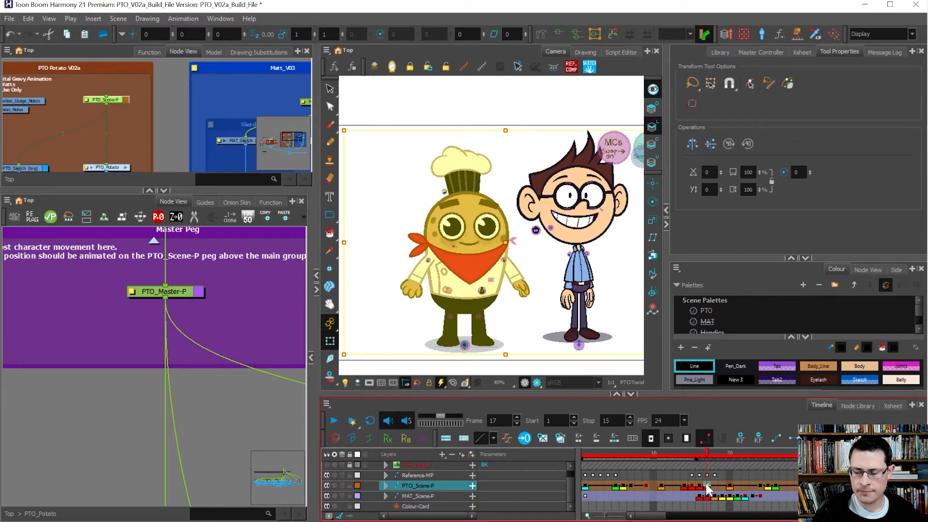
{"action": "left_click", "coordinate": [655, 486]}
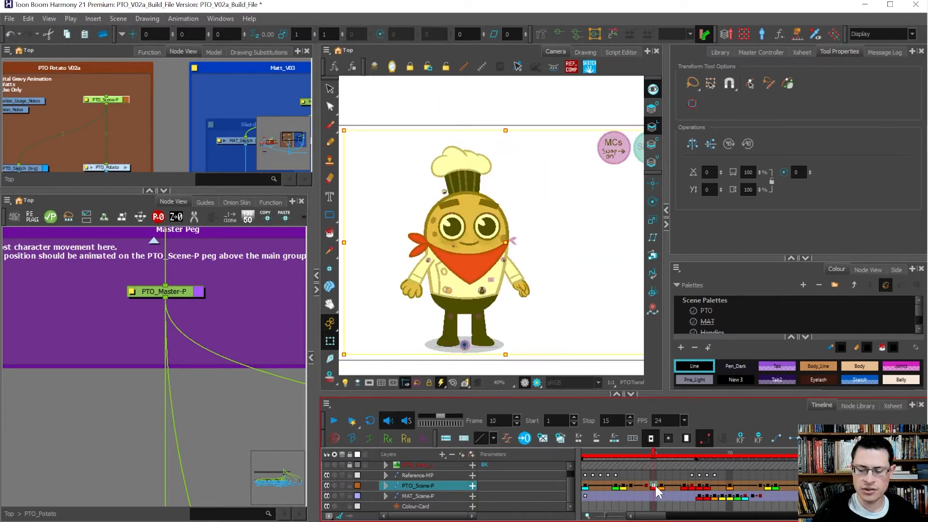
{"action": "key", "text": "ctrl+v"}
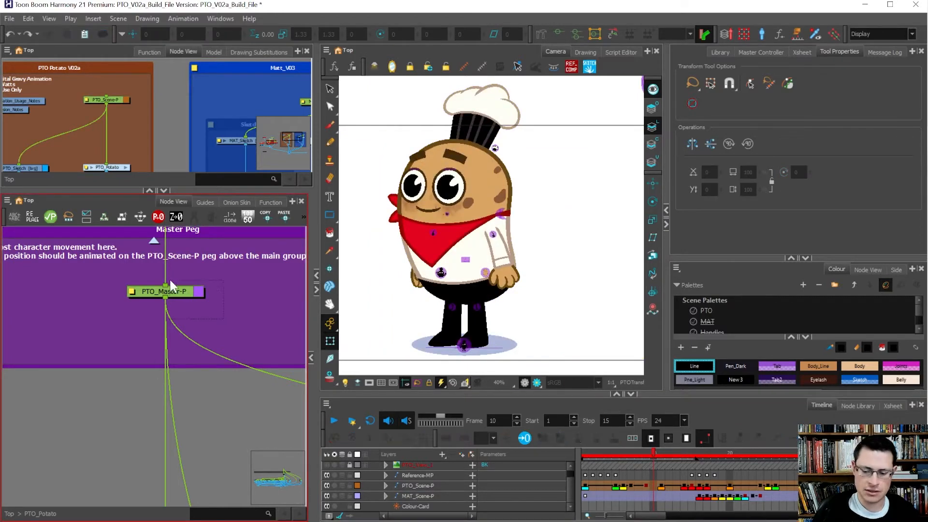
- Locate PTO_Master-P in the timeline, copy the potato's frame 18 pose there, and try pasting it onto frame 10
{"action": "left_click", "coordinate": [165, 291]}
{"action": "key", "text": "g"}
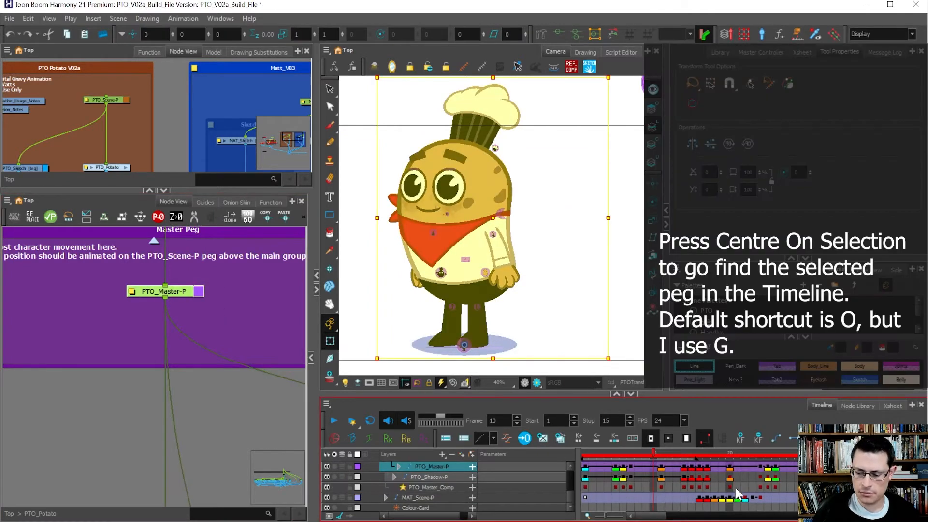
{"action": "left_click", "coordinate": [713, 466]}
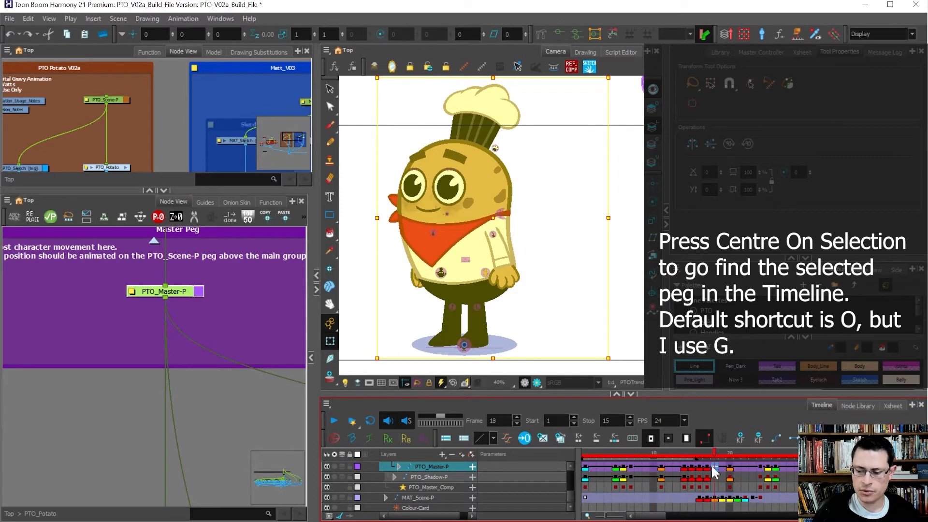
{"action": "left_click", "coordinate": [654, 468]}
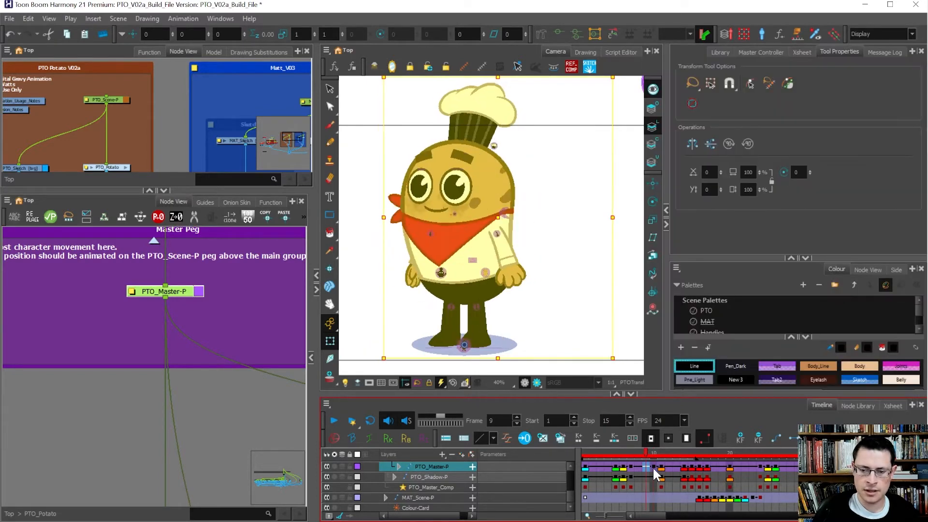
- Compare the keyframes around frames 9 and 10 on the PTO_Scene-P and PTO_Master-P layers
{"action": "scroll", "coordinate": [652, 478], "scroll_direction": "up", "scroll_amount": 5}
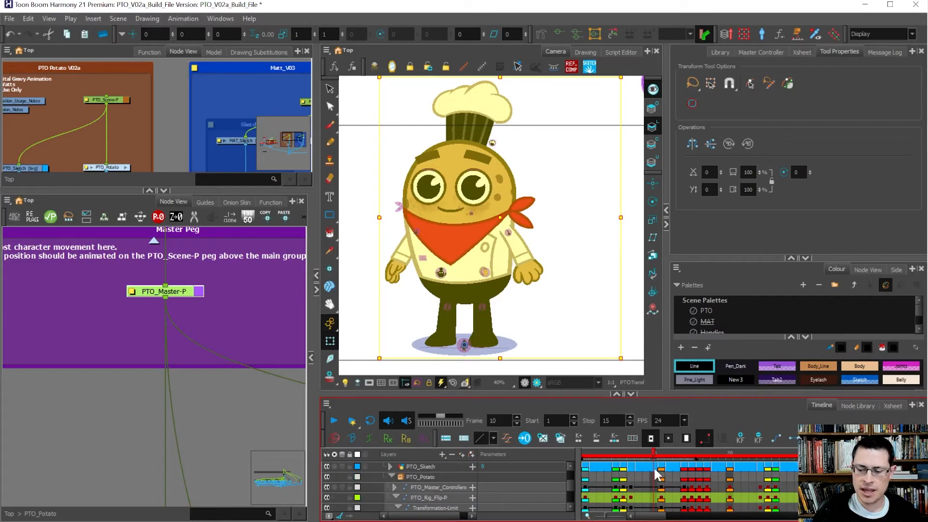
{"action": "left_click", "coordinate": [647, 496]}
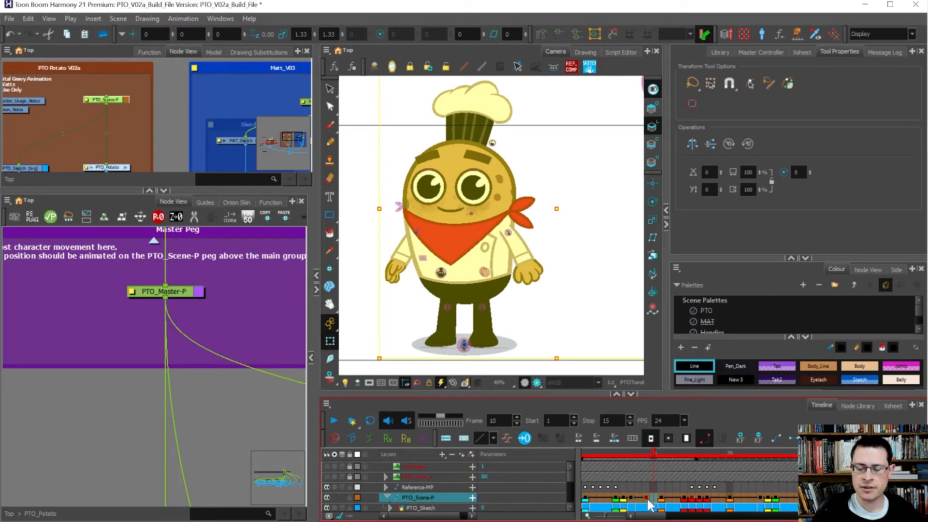
{"action": "scroll", "coordinate": [648, 501], "scroll_direction": "down", "scroll_amount": 5}
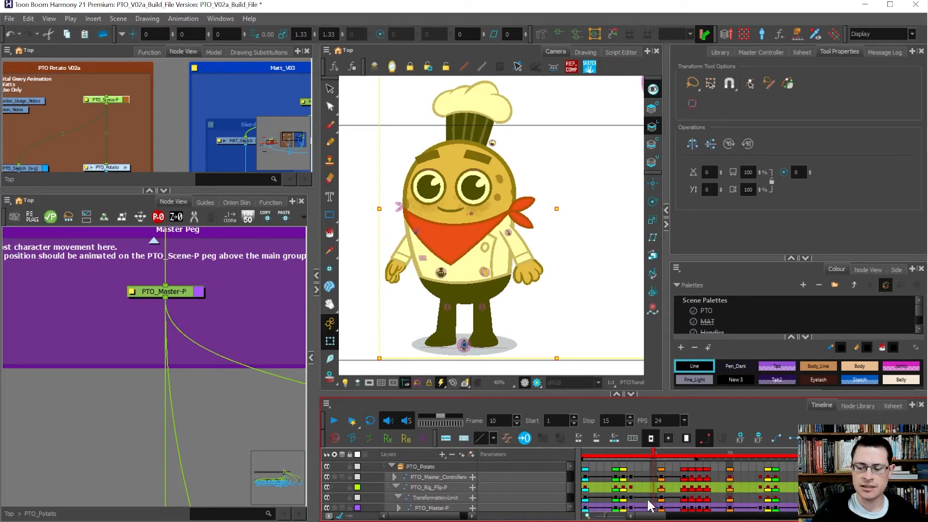
{"action": "left_click", "coordinate": [652, 498]}
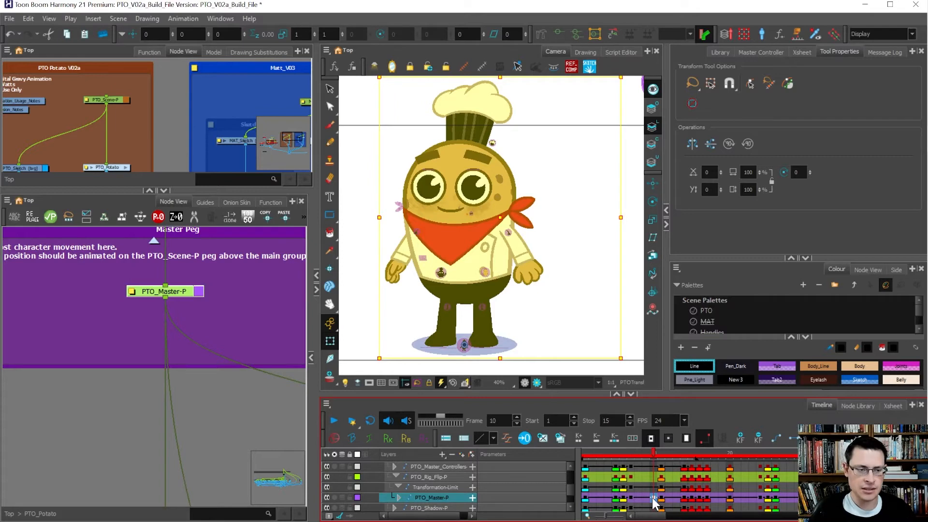
- Undo the pasted pose and the potato's enlargement on PTO_Scene-P, and set the animate mode to Animate Off
{"action": "left_click", "coordinate": [107, 99]}
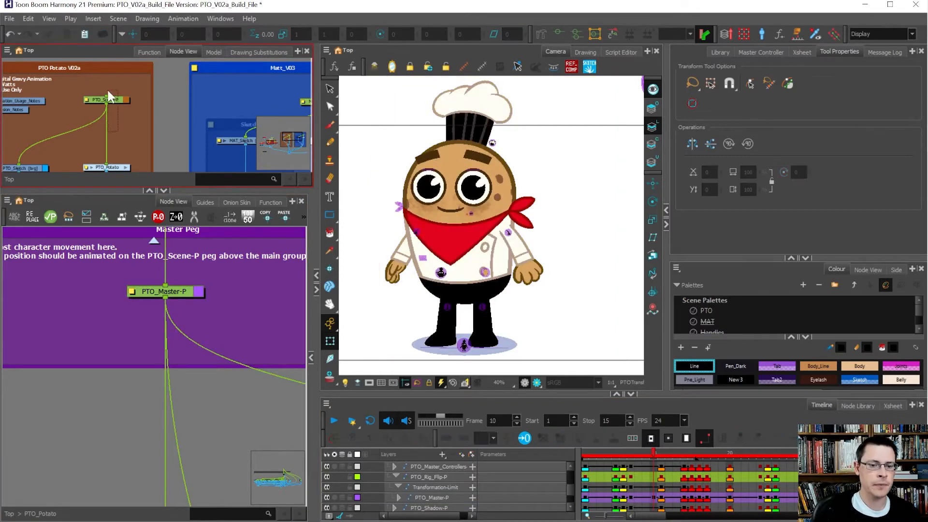
{"action": "key", "text": "ctrl+z"}
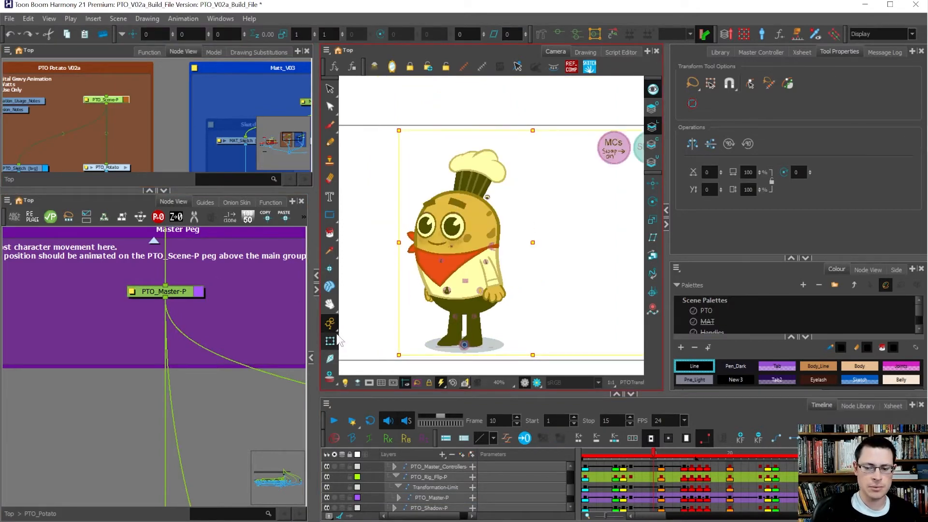
{"action": "key", "text": "ctrl+shift+z"}
{"action": "key", "text": "ctrl+z"}
{"action": "left_click", "coordinate": [331, 323]}
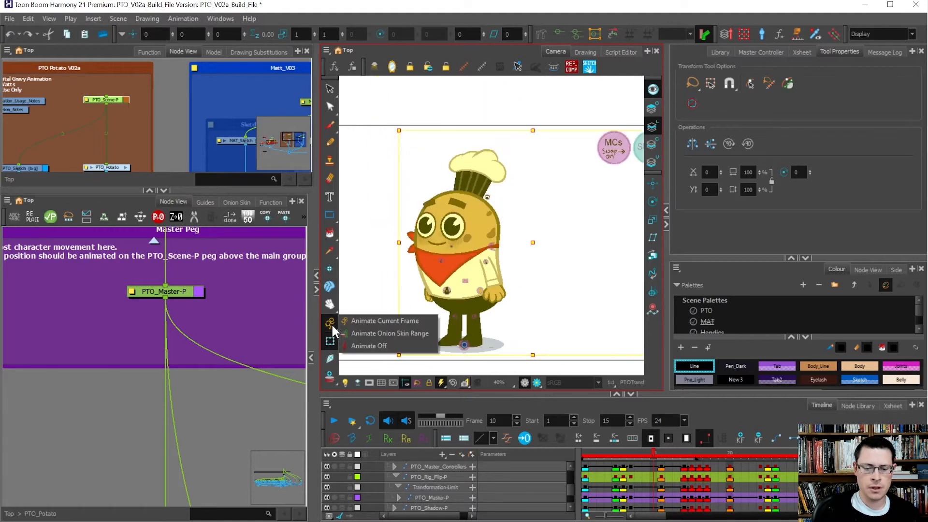
{"action": "left_click", "coordinate": [368, 345]}
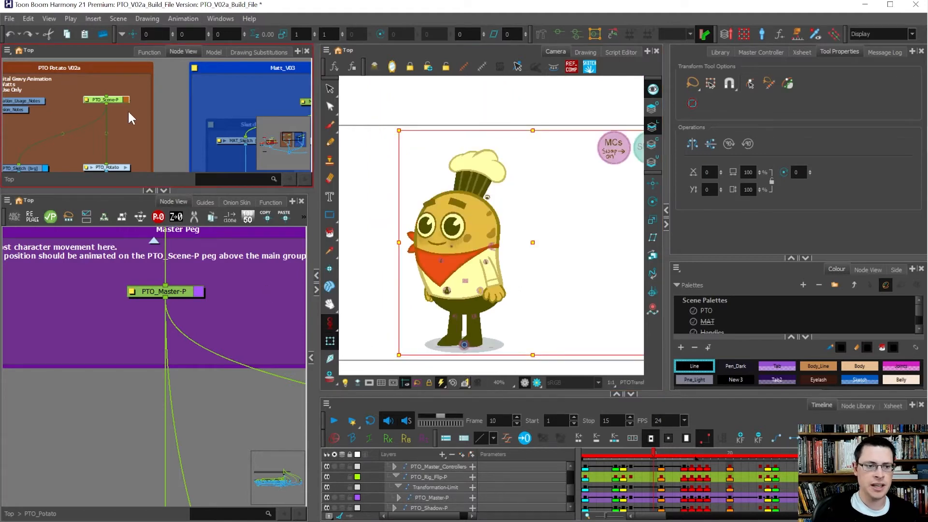
- With PTO_Scene-P selected, try scaling the potato to 1.8 and moving it to about 6.5 W, 2.44 S
{"action": "left_click", "coordinate": [95, 89]}
{"action": "left_click", "coordinate": [104, 99]}
{"action": "left_click_drag", "start_coordinate": [464, 250], "coordinate": [422, 176]}
{"action": "key", "text": "1"}
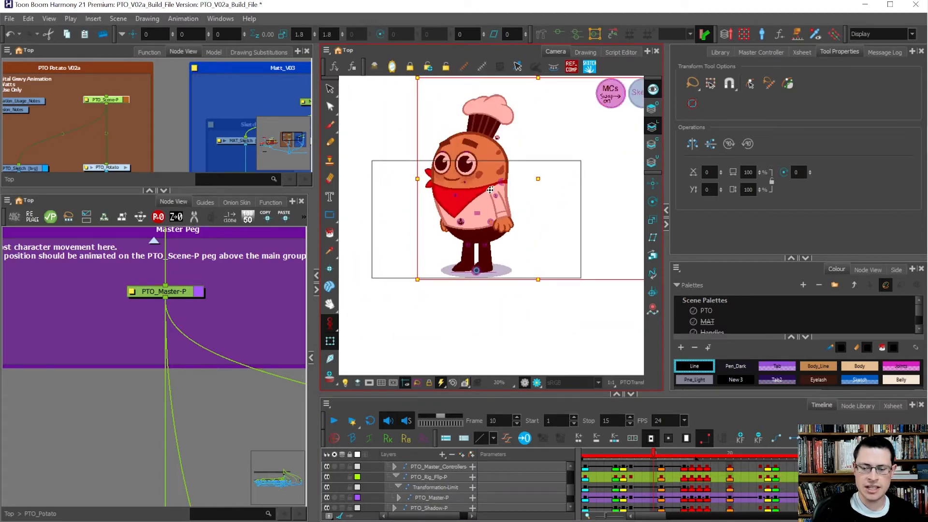
{"action": "left_click_drag", "start_coordinate": [490, 190], "coordinate": [447, 250]}
{"action": "key", "text": "2"}
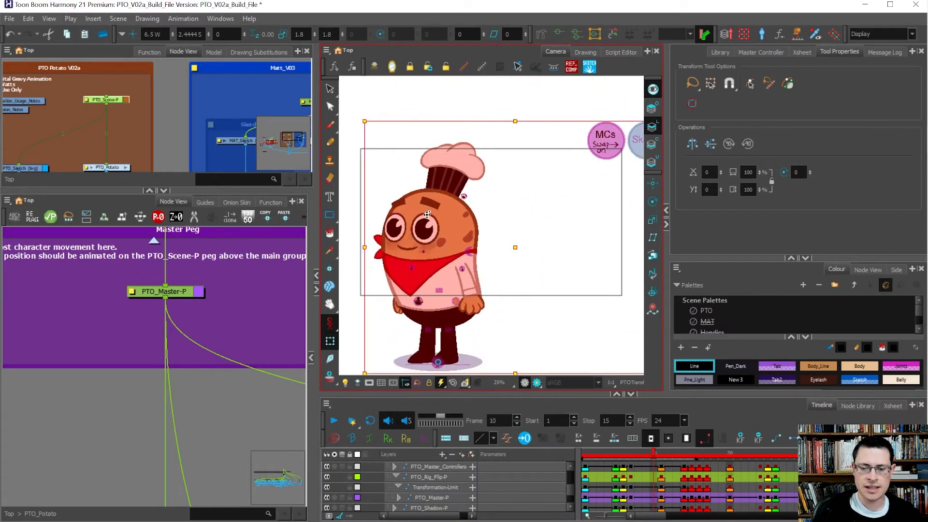
- Scrub to frame 13 to check the scene peg's offset on other poses, and undo the move and scale
{"action": "left_click_drag", "start_coordinate": [635, 453], "coordinate": [673, 449]}
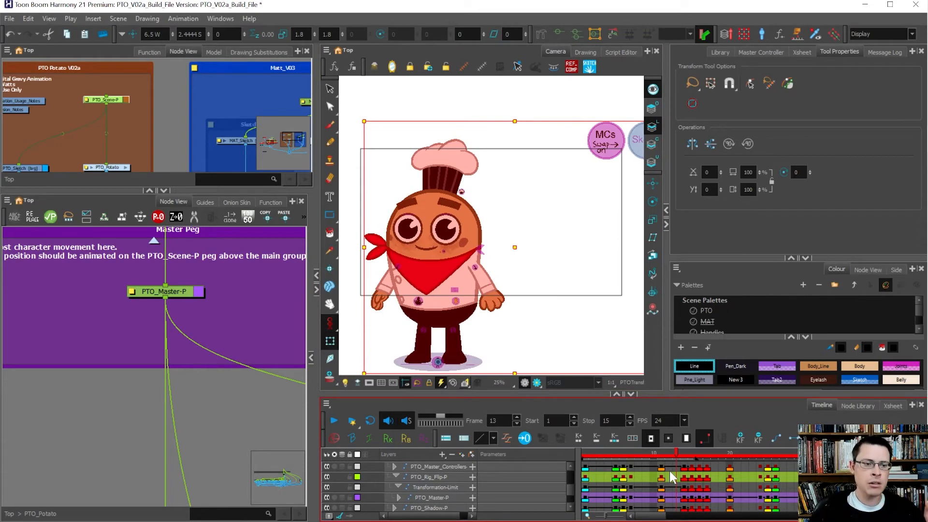
{"action": "scroll", "coordinate": [78, 109], "scroll_direction": "up", "scroll_amount": 2}
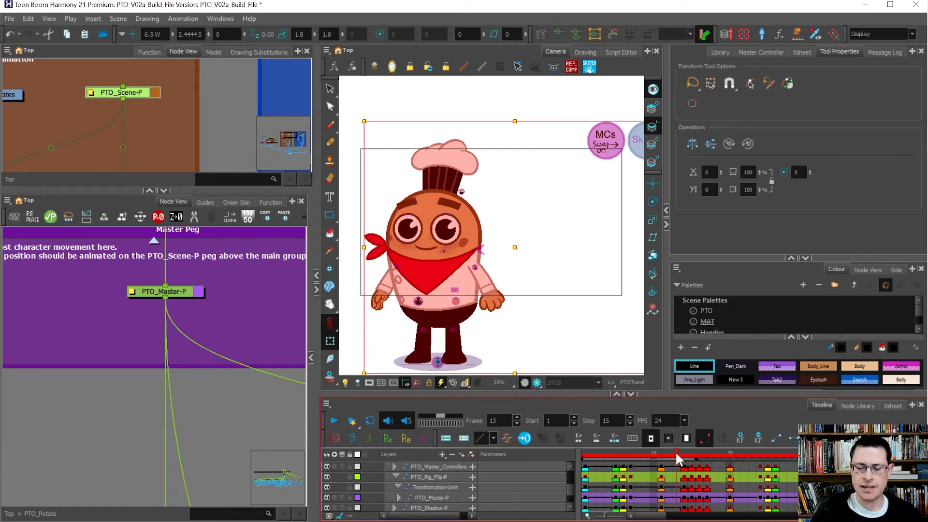
{"action": "key", "text": "ctrl+z"}
{"action": "key", "text": "ctrl+z"}
{"action": "scroll", "coordinate": [534, 337], "scroll_direction": "down", "scroll_amount": 1}
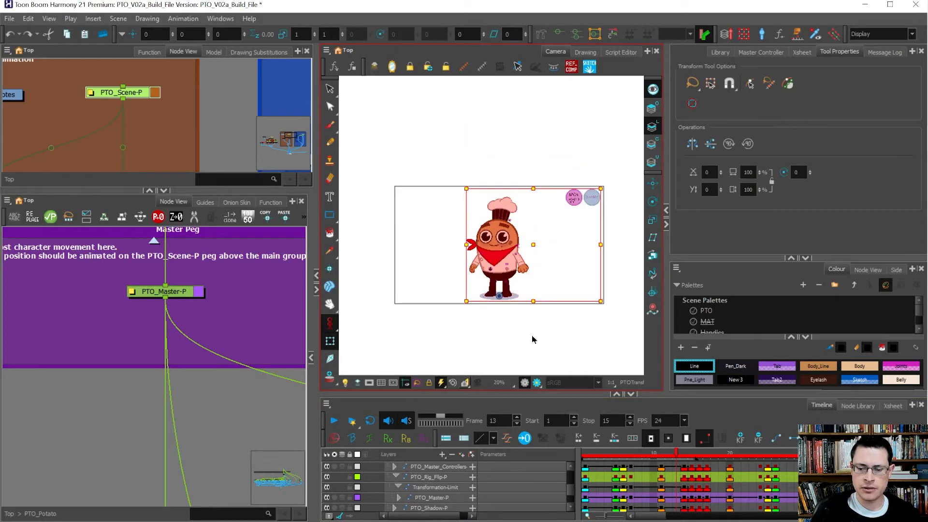
- Scrub from frame 1 to frame 16 to bring in Matt, widen the camera view, and deselect the potato
{"action": "left_click", "coordinate": [587, 450]}
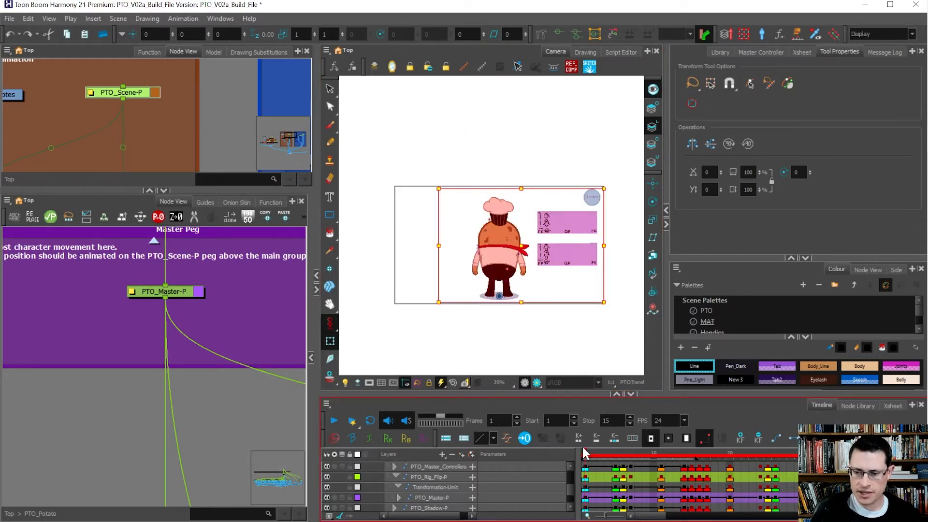
{"action": "left_click_drag", "start_coordinate": [586, 453], "coordinate": [700, 459]}
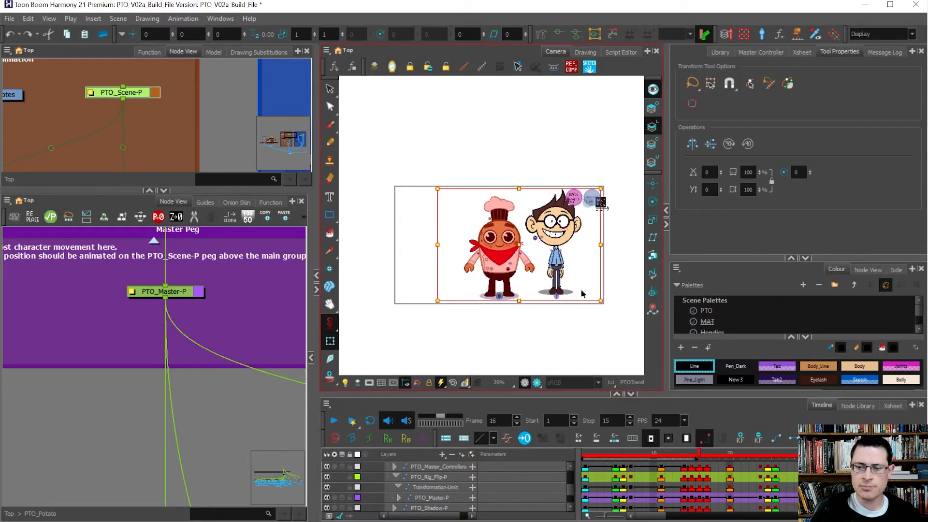
{"action": "scroll", "coordinate": [569, 271], "scroll_direction": "up", "scroll_amount": 3}
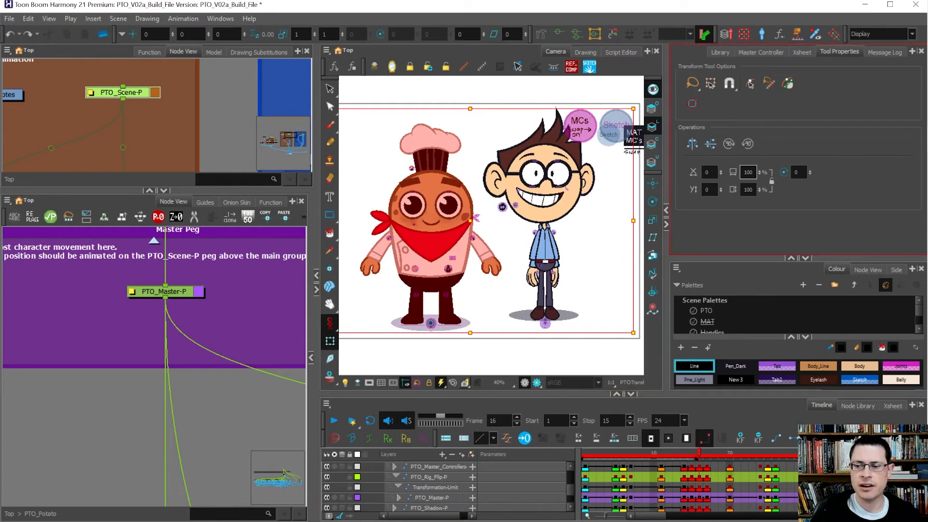
{"action": "left_click_drag", "start_coordinate": [668, 190], "coordinate": [751, 191]}
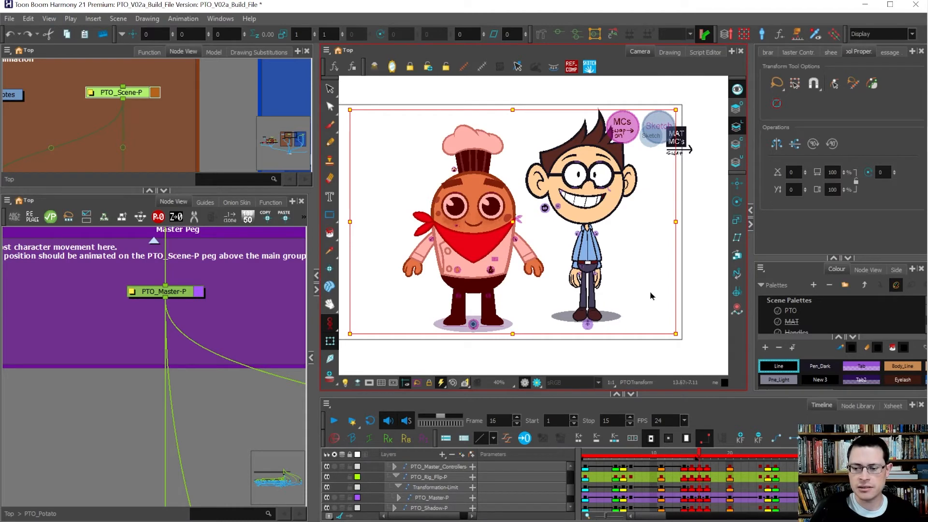
{"action": "left_click", "coordinate": [644, 307]}
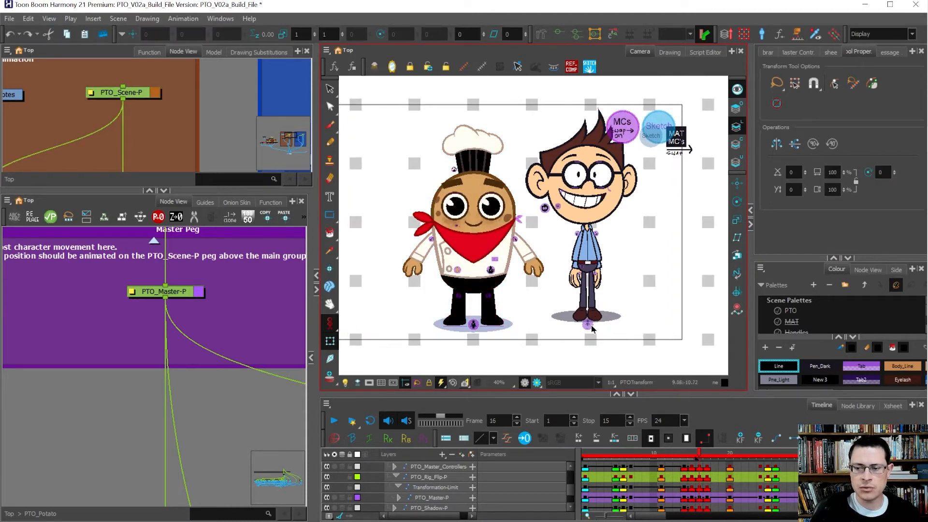
- Select Matt by the handle at his feet, try scaling him very small and then gigantic, and undo the last scaling
{"action": "left_click", "coordinate": [592, 329]}
{"action": "left_click_drag", "start_coordinate": [670, 184], "coordinate": [619, 257]}
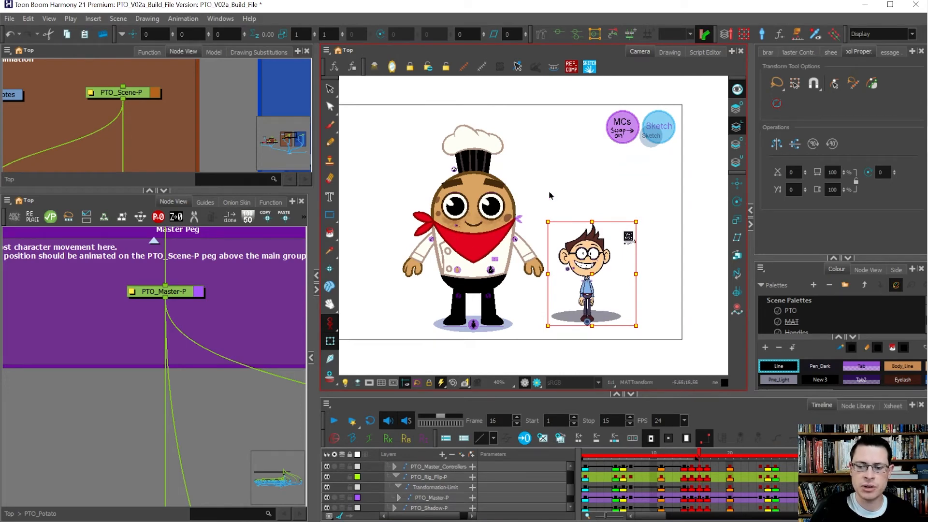
{"action": "left_click_drag", "start_coordinate": [580, 188], "coordinate": [732, 4]}
{"action": "scroll", "coordinate": [658, 321], "scroll_direction": "down", "scroll_amount": 4}
{"action": "left_click_drag", "start_coordinate": [663, 299], "coordinate": [680, 210]}
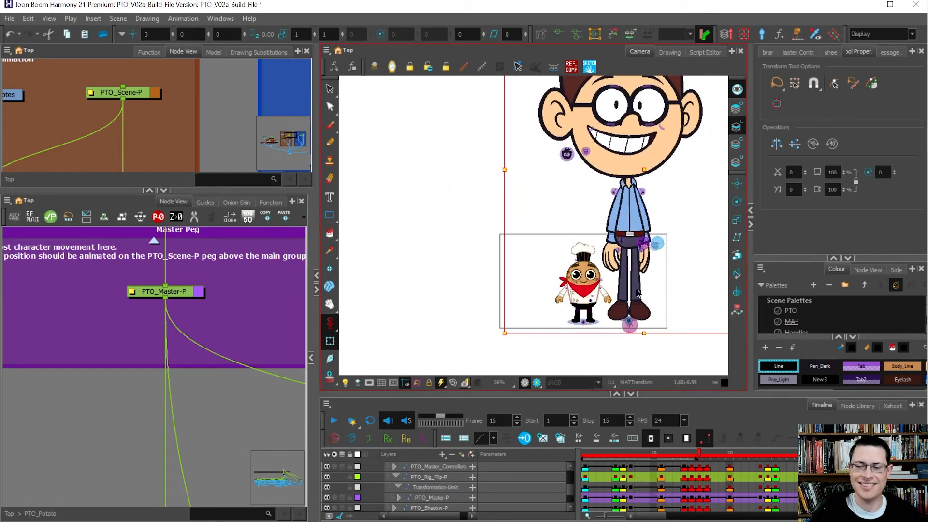
{"action": "key", "text": "ctrl+z"}
{"action": "scroll", "coordinate": [626, 292], "scroll_direction": "up", "scroll_amount": 3}
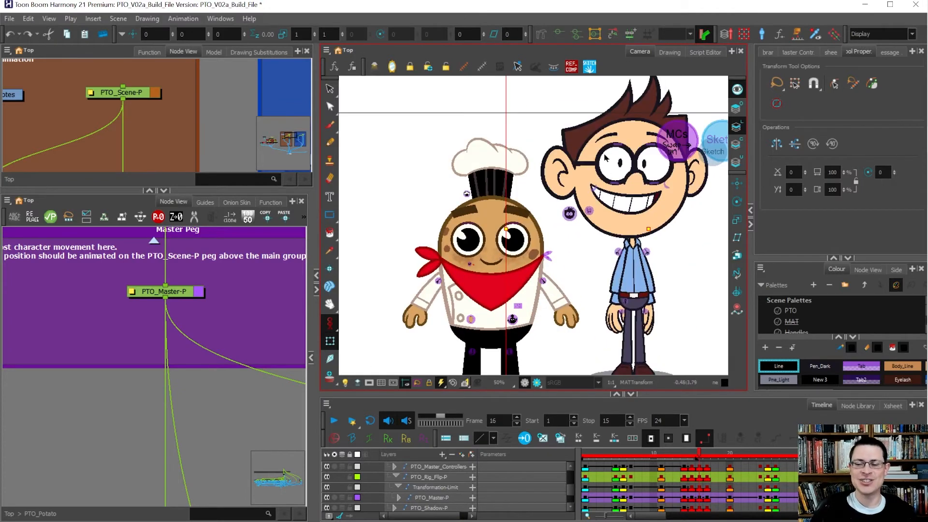
{"action": "scroll", "coordinate": [605, 158], "scroll_direction": "down", "scroll_amount": 1}
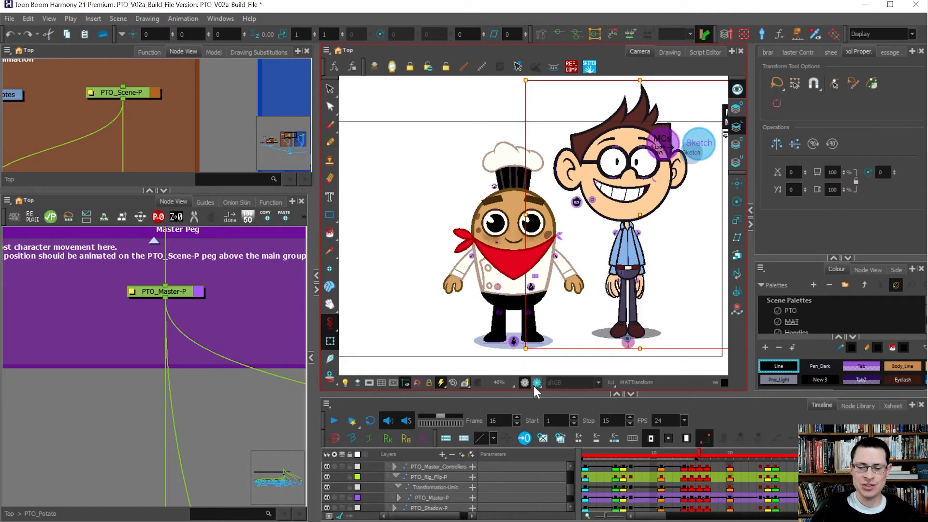
- Find the PTO_Master_Handle node in the Handles group and select the PTO_Master-P peg that drives it
{"action": "scroll", "coordinate": [89, 372], "scroll_direction": "down", "scroll_amount": 5}
{"action": "scroll", "coordinate": [191, 387], "scroll_direction": "up", "scroll_amount": 5}
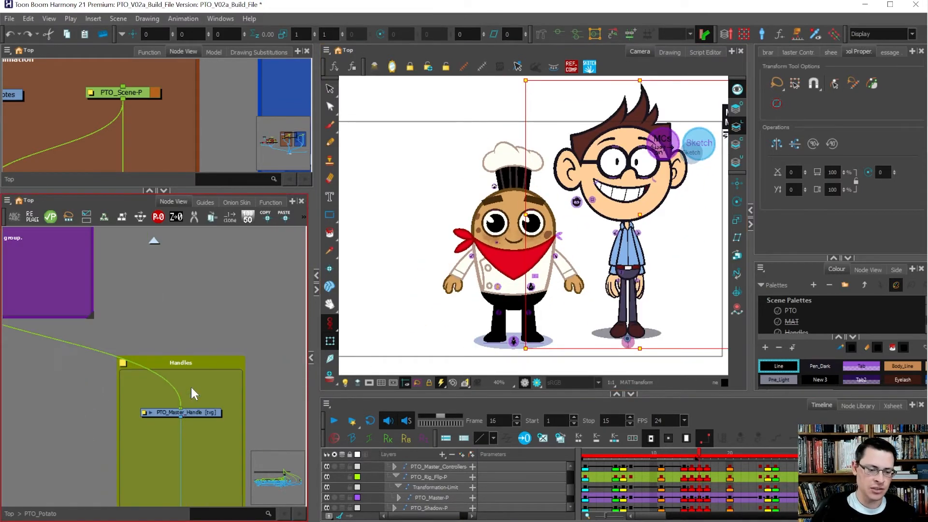
{"action": "left_click", "coordinate": [181, 412]}
{"action": "scroll", "coordinate": [196, 414], "scroll_direction": "down", "scroll_amount": 3}
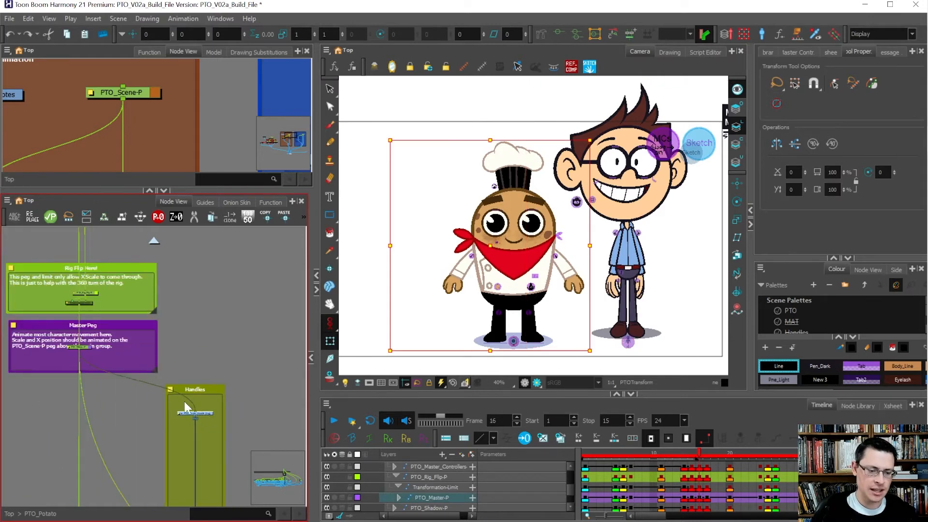
{"action": "scroll", "coordinate": [68, 351], "scroll_direction": "up", "scroll_amount": 4}
{"action": "left_click", "coordinate": [120, 350]}
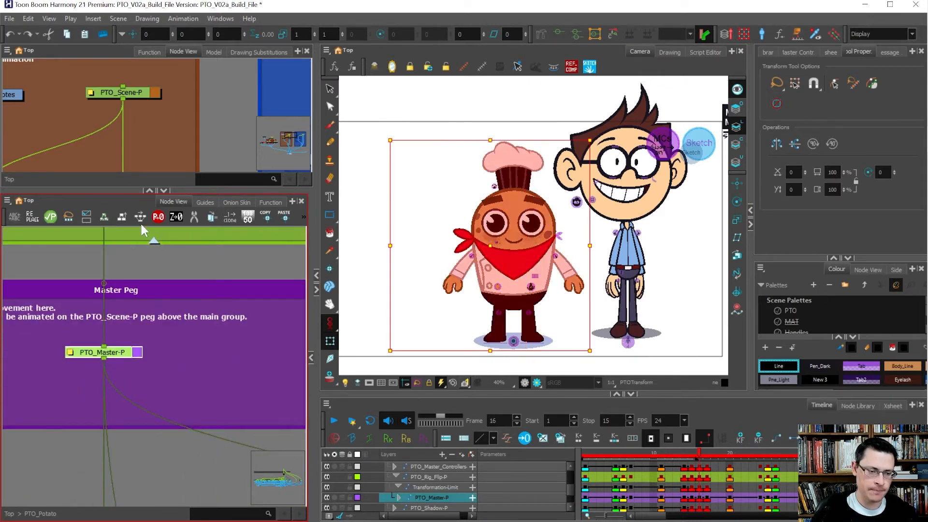
- Leave the PTO_Potato group for the top-level network and undo the remaining scaling of Matt
{"action": "left_click", "coordinate": [153, 240]}
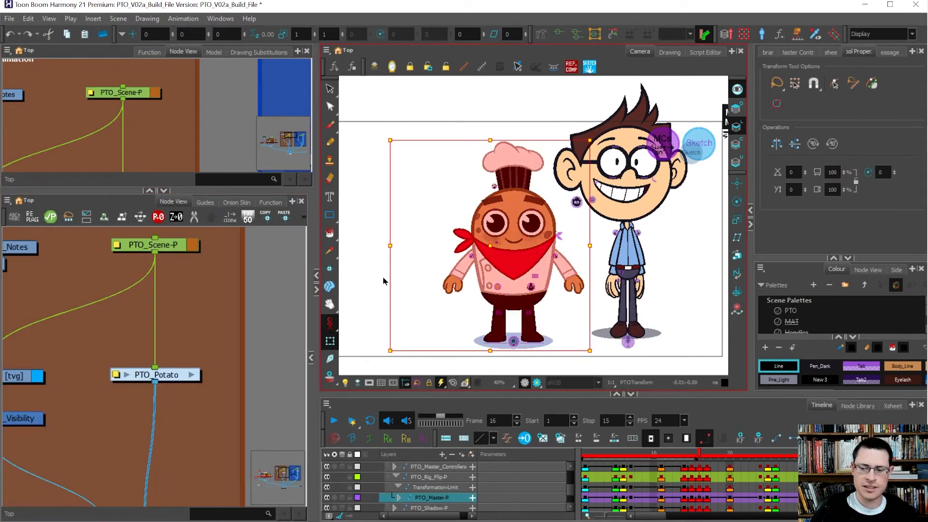
{"action": "scroll", "coordinate": [237, 336], "scroll_direction": "down", "scroll_amount": 5}
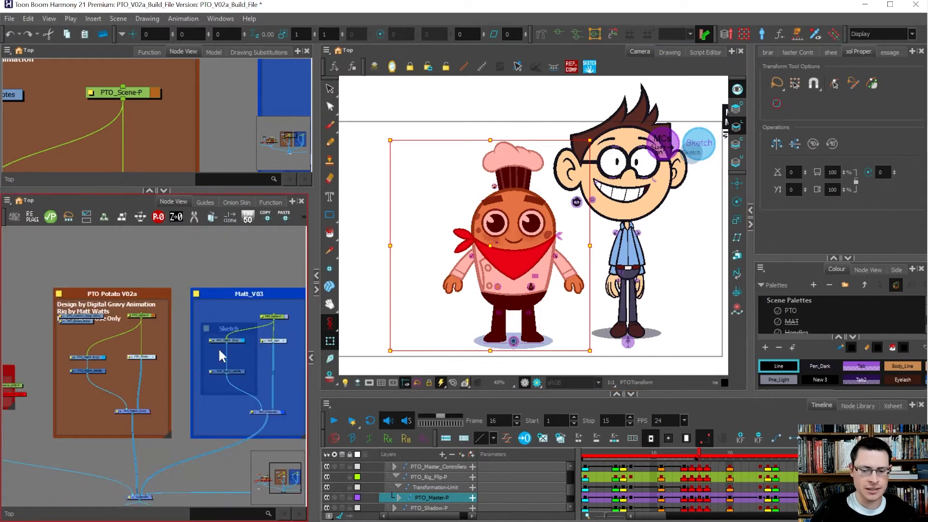
{"action": "key", "text": "ctrl+z"}
{"action": "key", "text": "ctrl+z"}
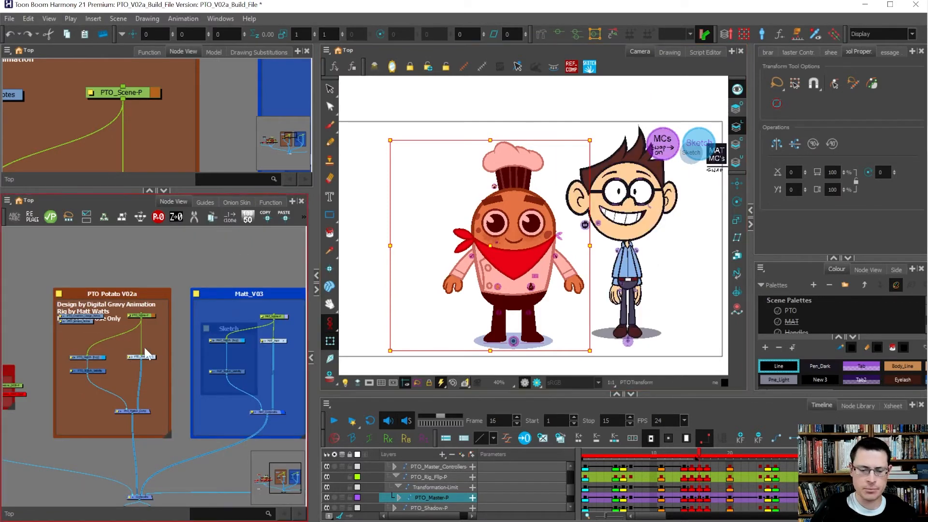
- Select MAT_Scene-P and move Matt onto the potato so that the two characters' master handles line up
{"action": "scroll", "coordinate": [280, 323], "scroll_direction": "up", "scroll_amount": 5}
{"action": "left_click", "coordinate": [279, 322]}
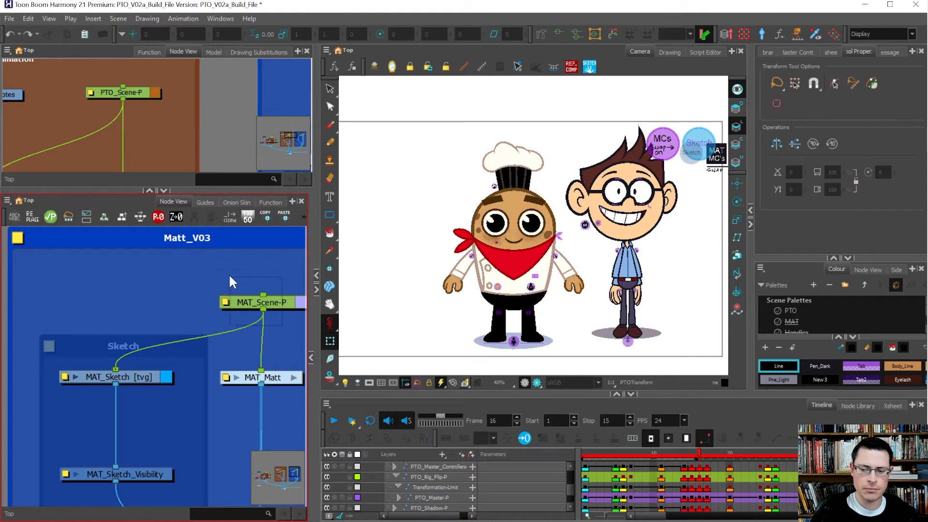
{"action": "left_click_drag", "start_coordinate": [228, 274], "coordinate": [281, 325]}
{"action": "left_click_drag", "start_coordinate": [579, 292], "coordinate": [463, 296]}
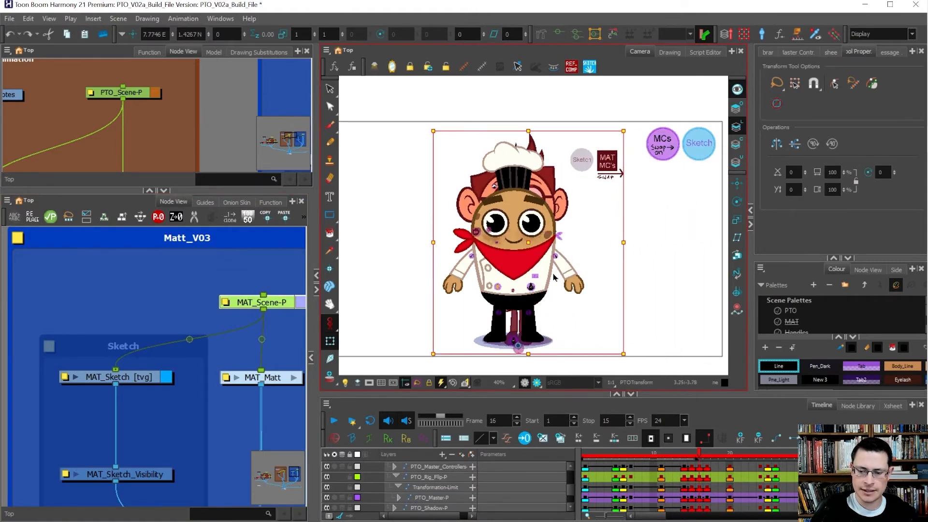
{"action": "scroll", "coordinate": [516, 352], "scroll_direction": "up", "scroll_amount": 7}
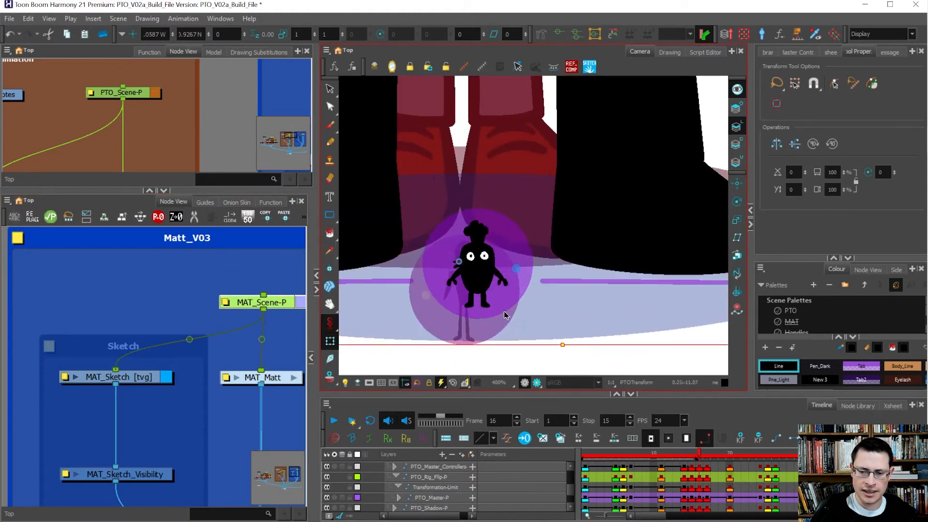
{"action": "left_click_drag", "start_coordinate": [505, 289], "coordinate": [518, 292]}
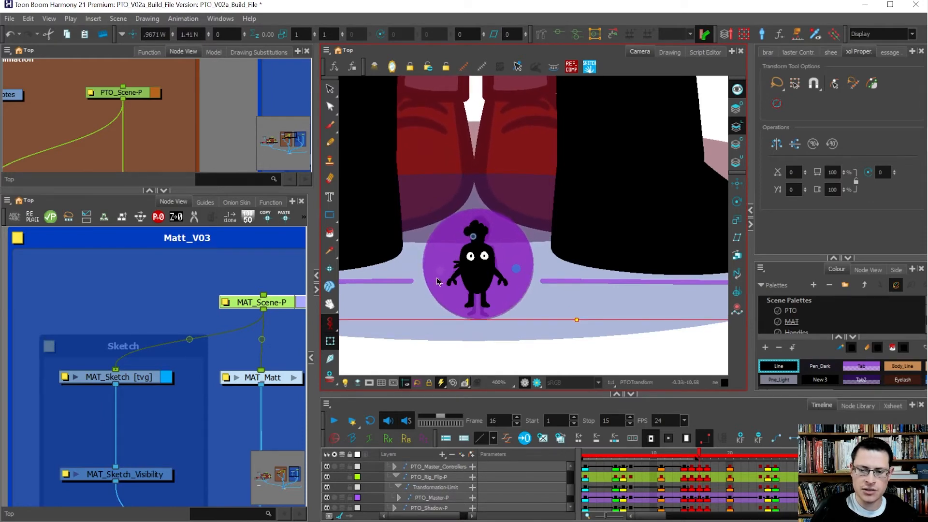
- Move Matt off the potato to stand beside him, and inspect the potato's master handle up close
{"action": "scroll", "coordinate": [429, 279], "scroll_direction": "down", "scroll_amount": 7}
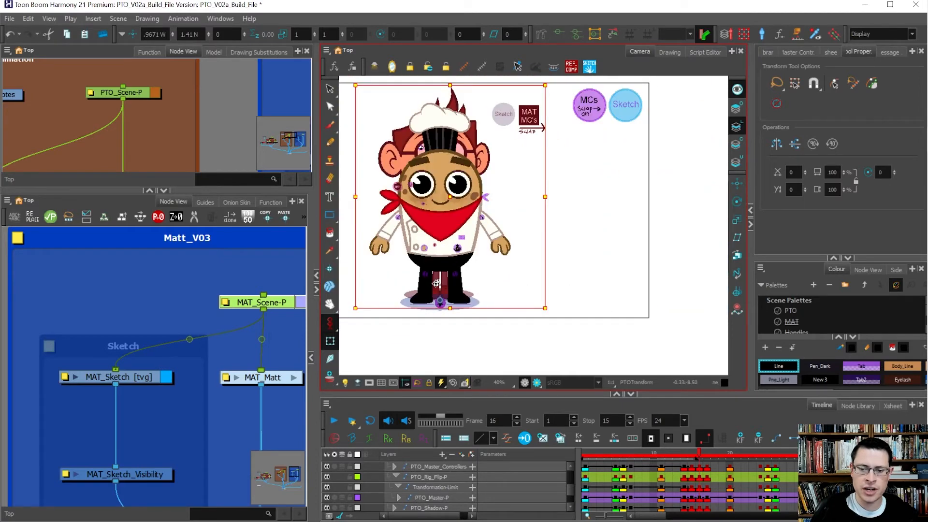
{"action": "left_click_drag", "start_coordinate": [460, 278], "coordinate": [538, 269]}
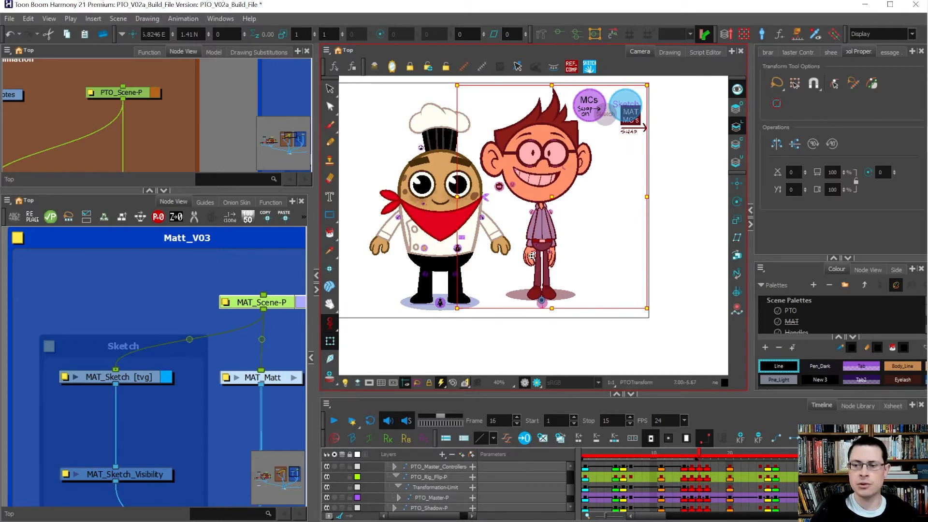
{"action": "scroll", "coordinate": [438, 307], "scroll_direction": "up", "scroll_amount": 5}
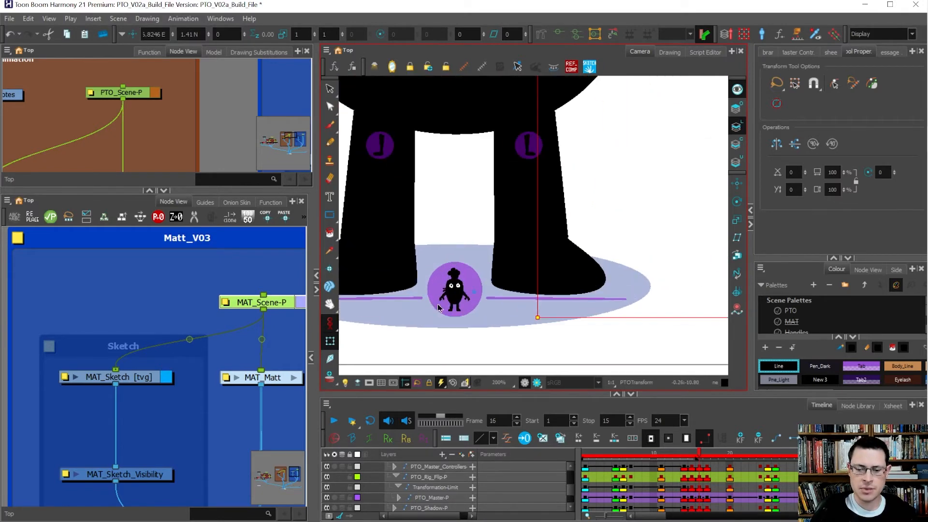
{"action": "scroll", "coordinate": [438, 307], "scroll_direction": "up", "scroll_amount": 4}
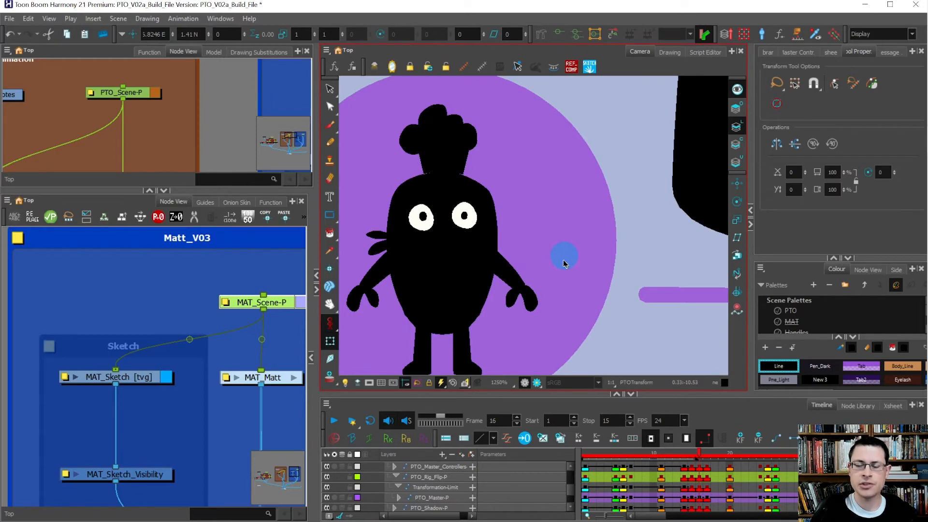
{"action": "scroll", "coordinate": [525, 269], "scroll_direction": "down", "scroll_amount": 2}
{"action": "scroll", "coordinate": [525, 269], "scroll_direction": "down", "scroll_amount": 3}
- Switch to the PTO_Prop_1105 scene and select the meat tenderizer on the counter
{"action": "key", "text": "alt+Tab"}
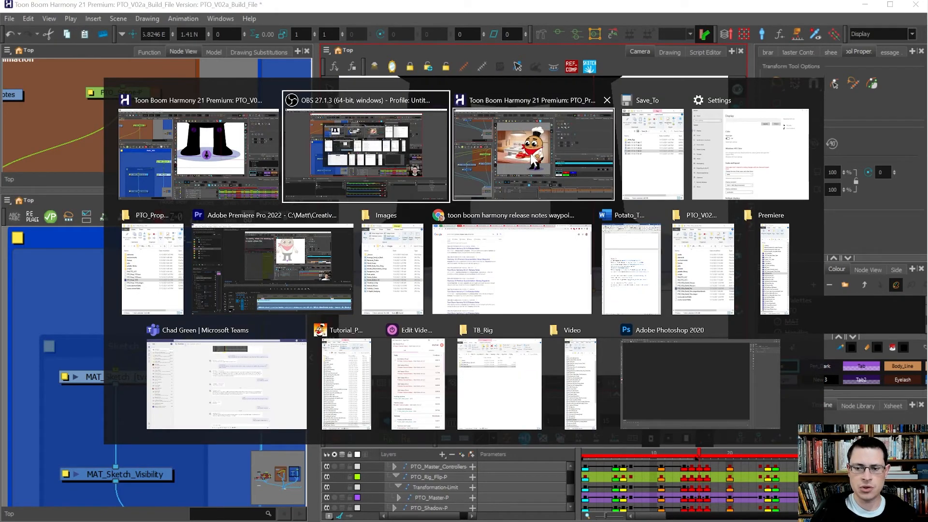
{"action": "left_click", "coordinate": [522, 159]}
{"action": "left_click", "coordinate": [349, 257]}
{"action": "scroll", "coordinate": [351, 252], "scroll_direction": "up", "scroll_amount": 2}
{"action": "key", "text": "shift+t"}
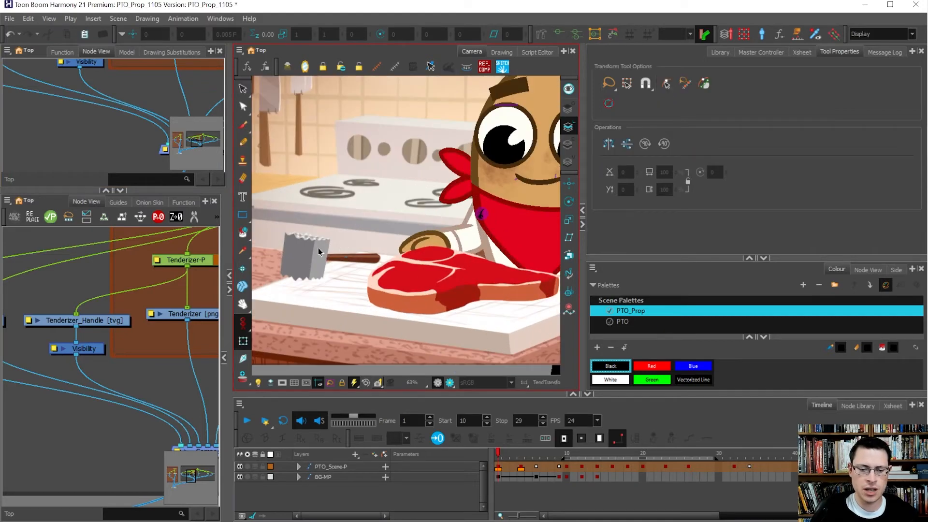
{"action": "left_click", "coordinate": [320, 251]}
{"action": "scroll", "coordinate": [345, 261], "scroll_direction": "up", "scroll_amount": 3}
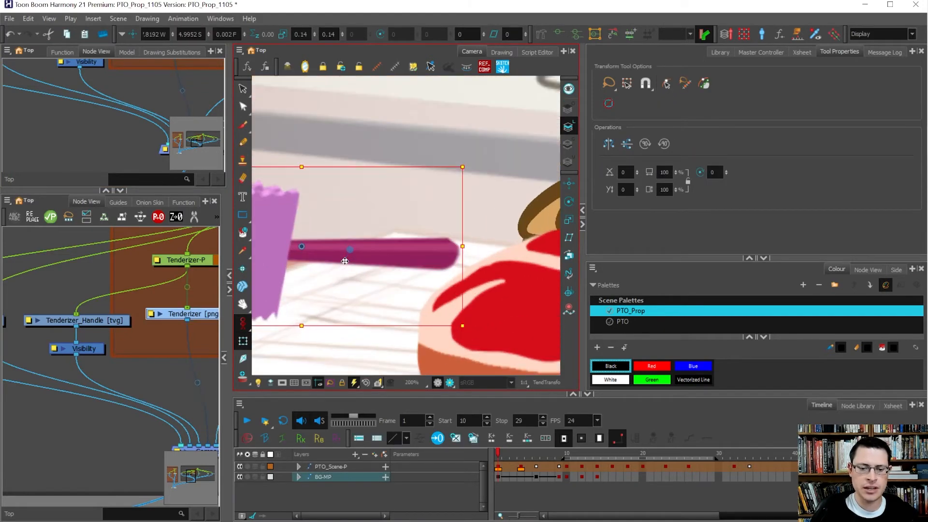
- Check the layer properties of the Visibility node under Tenderizer_Handle and close them without changes
{"action": "left_click", "coordinate": [103, 345]}
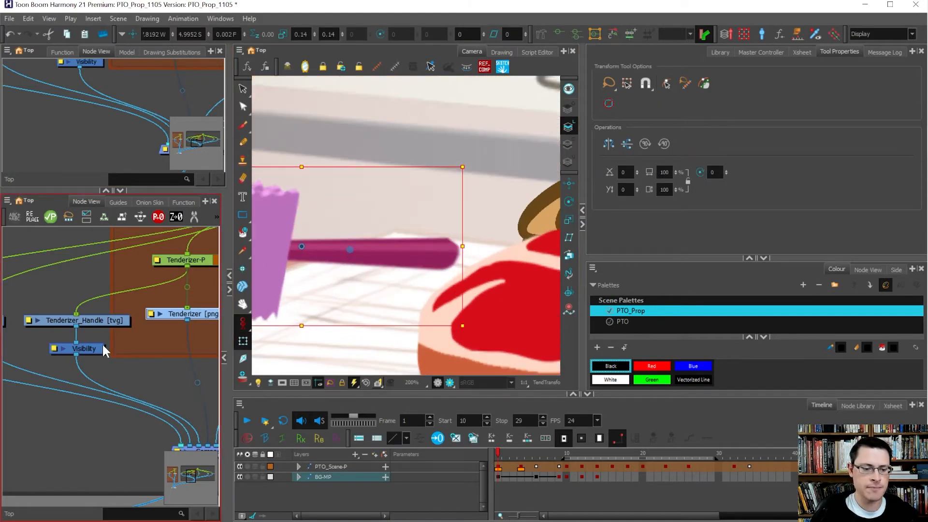
{"action": "scroll", "coordinate": [94, 324], "scroll_direction": "up", "scroll_amount": 2}
{"action": "left_click", "coordinate": [97, 315]}
{"action": "left_click", "coordinate": [47, 365]}
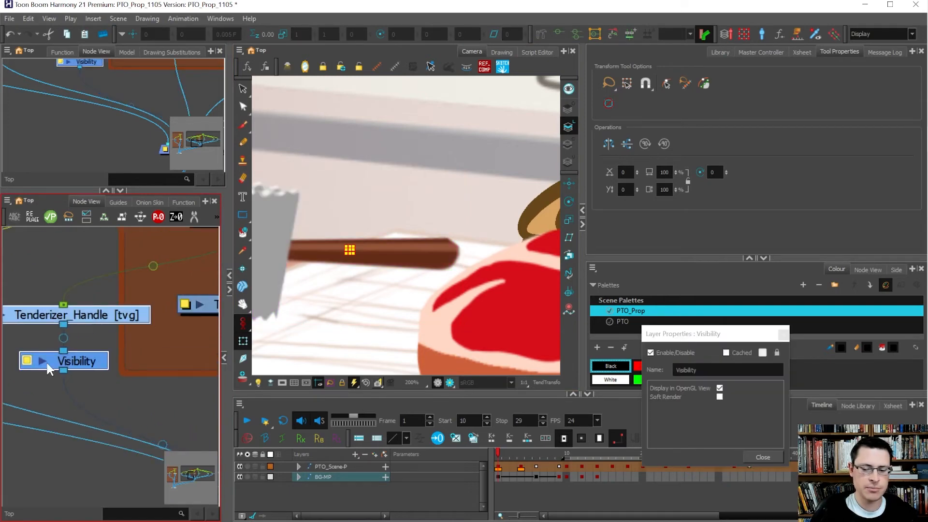
{"action": "left_click", "coordinate": [763, 457]}
{"action": "scroll", "coordinate": [146, 288], "scroll_direction": "down", "scroll_amount": 3}
{"action": "left_click", "coordinate": [184, 308]}
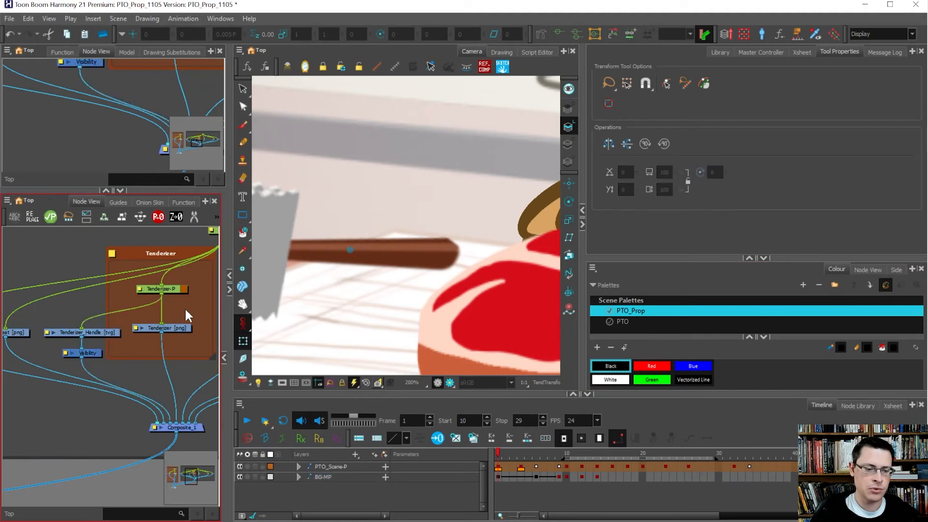
- Select Tenderizer-P, try moving the tenderizer down onto the potato's master handle, and undo the moves
{"action": "left_click", "coordinate": [166, 289]}
{"action": "scroll", "coordinate": [307, 184], "scroll_direction": "down", "scroll_amount": 2}
{"action": "left_click_drag", "start_coordinate": [295, 254], "coordinate": [465, 386]}
{"action": "scroll", "coordinate": [469, 316], "scroll_direction": "up", "scroll_amount": 3}
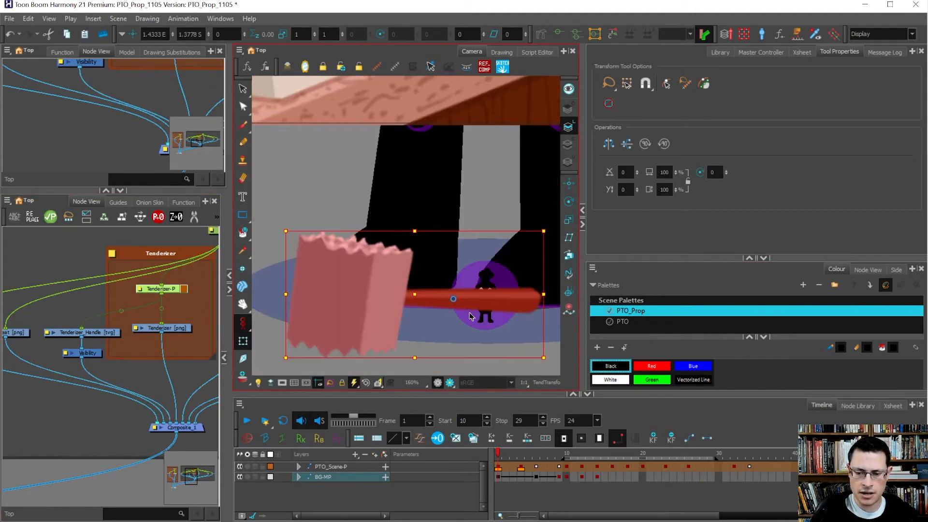
{"action": "scroll", "coordinate": [470, 316], "scroll_direction": "up", "scroll_amount": 5}
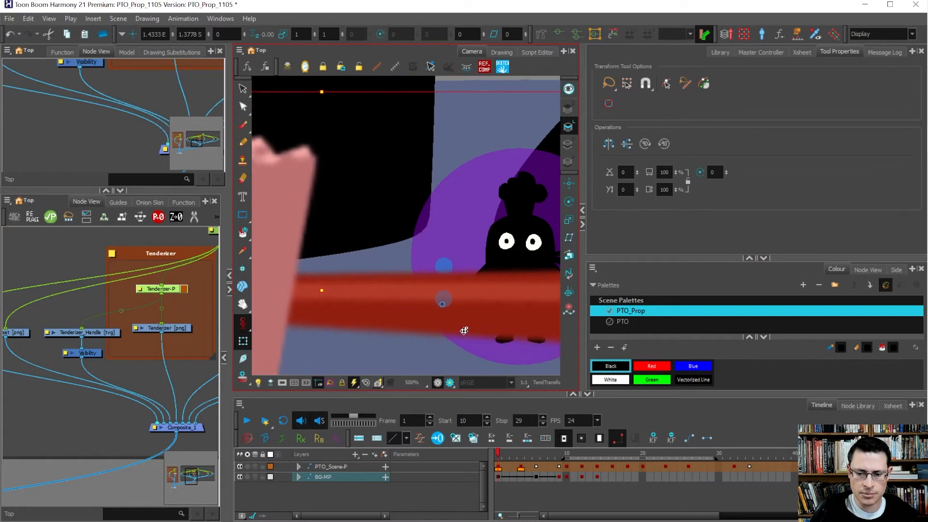
{"action": "left_click_drag", "start_coordinate": [464, 331], "coordinate": [470, 313]}
{"action": "scroll", "coordinate": [470, 312], "scroll_direction": "down", "scroll_amount": 3}
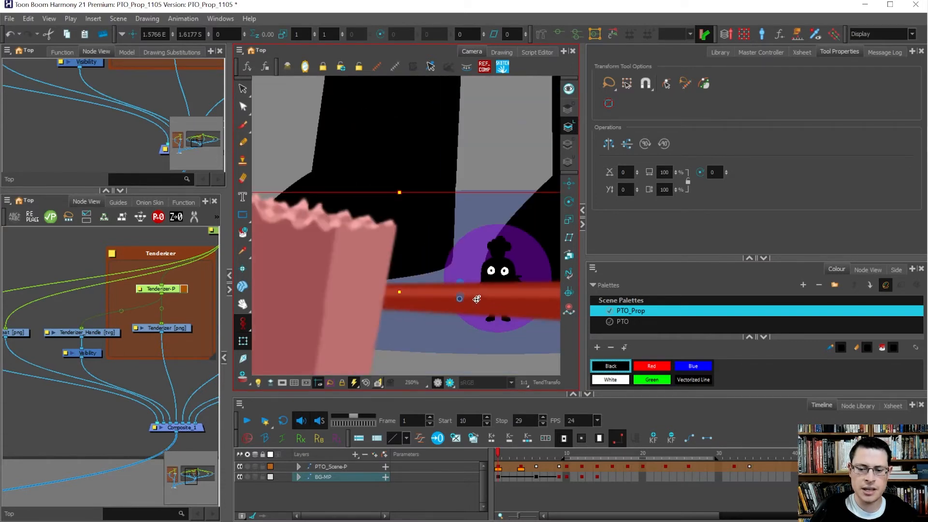
{"action": "scroll", "coordinate": [477, 300], "scroll_direction": "down", "scroll_amount": 7}
{"action": "key", "text": "ctrl+z"}
{"action": "key", "text": "ctrl+z"}
{"action": "scroll", "coordinate": [379, 214], "scroll_direction": "down", "scroll_amount": 3}
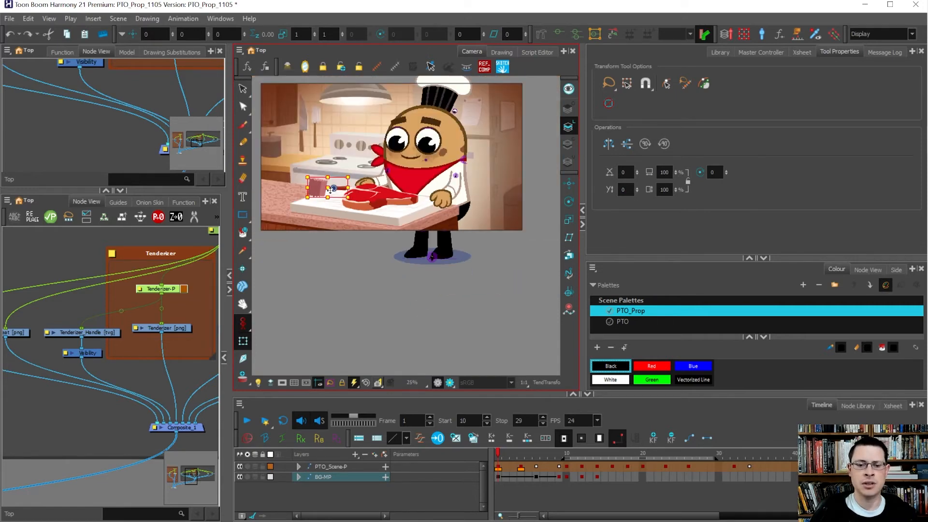
- Compare where the tenderizer on the counter and the master handle at the potato's feet sit relative to the camera frame
{"action": "scroll", "coordinate": [333, 193], "scroll_direction": "up", "scroll_amount": 4}
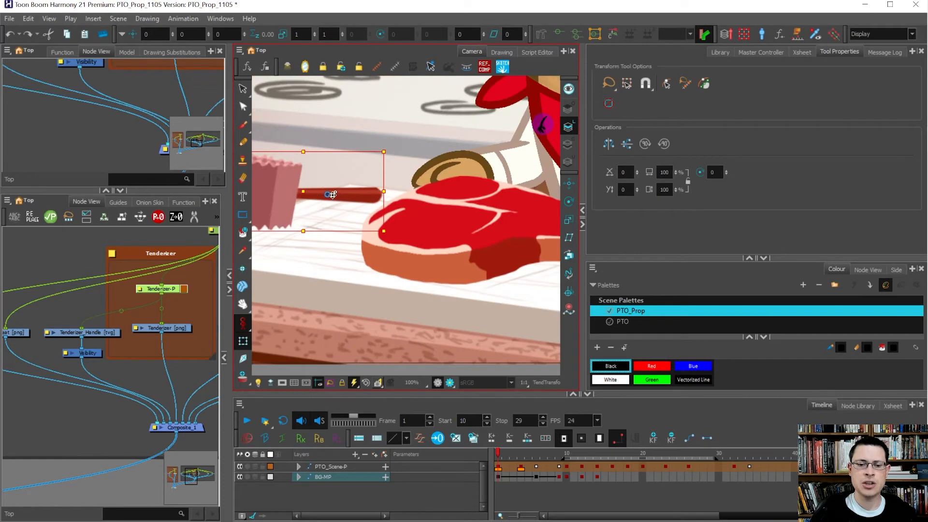
{"action": "scroll", "coordinate": [332, 194], "scroll_direction": "up", "scroll_amount": 2}
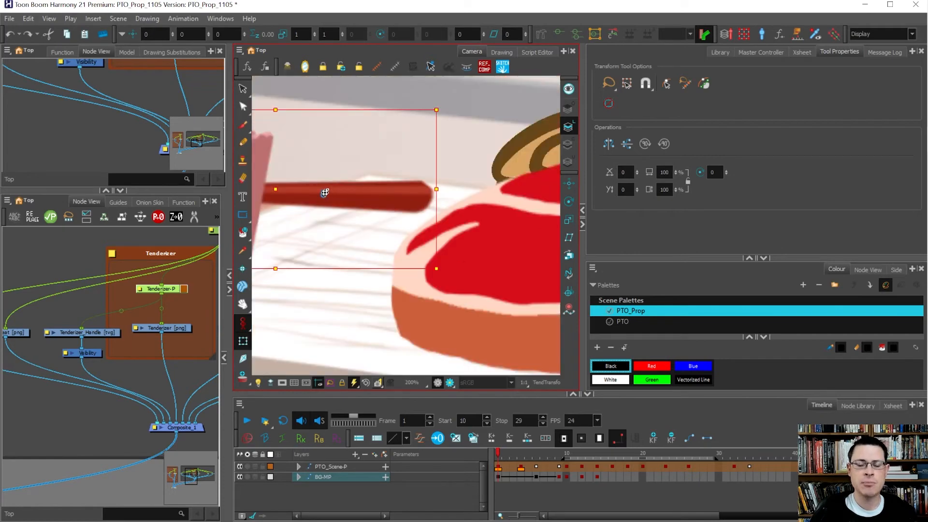
{"action": "scroll", "coordinate": [325, 193], "scroll_direction": "down", "scroll_amount": 5}
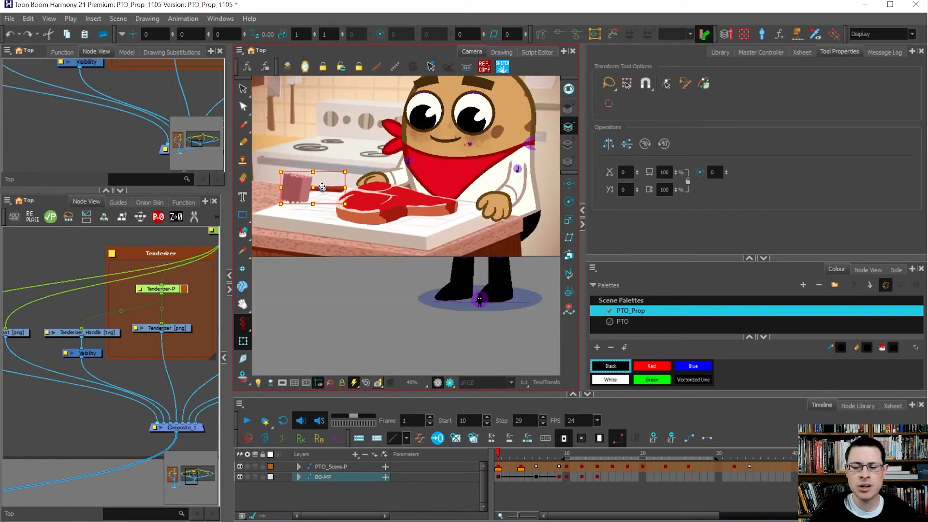
{"action": "scroll", "coordinate": [480, 308], "scroll_direction": "up", "scroll_amount": 4}
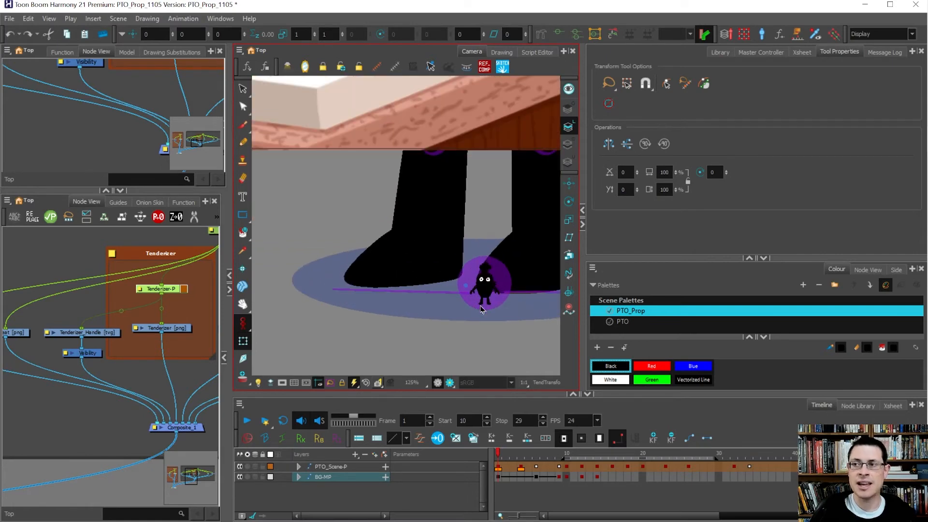
{"action": "scroll", "coordinate": [456, 307], "scroll_direction": "down", "scroll_amount": 3}
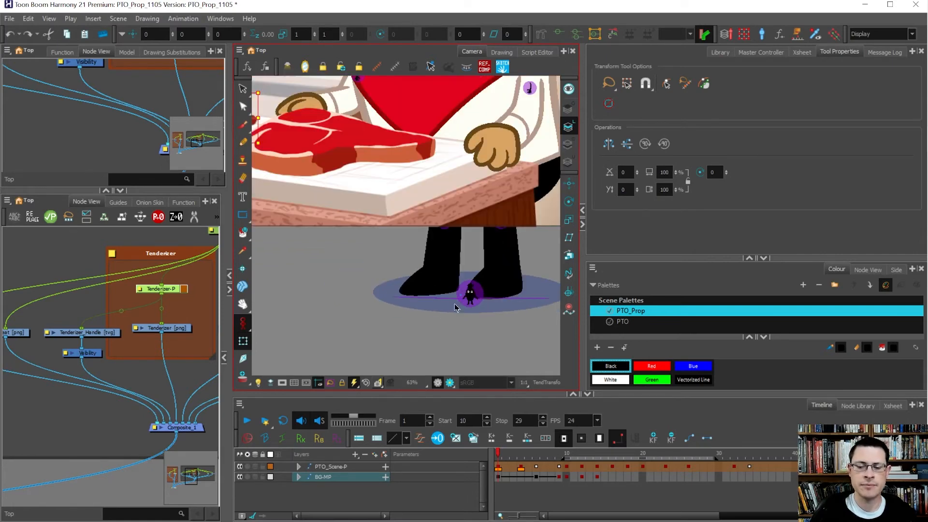
{"action": "scroll", "coordinate": [457, 307], "scroll_direction": "down", "scroll_amount": 2}
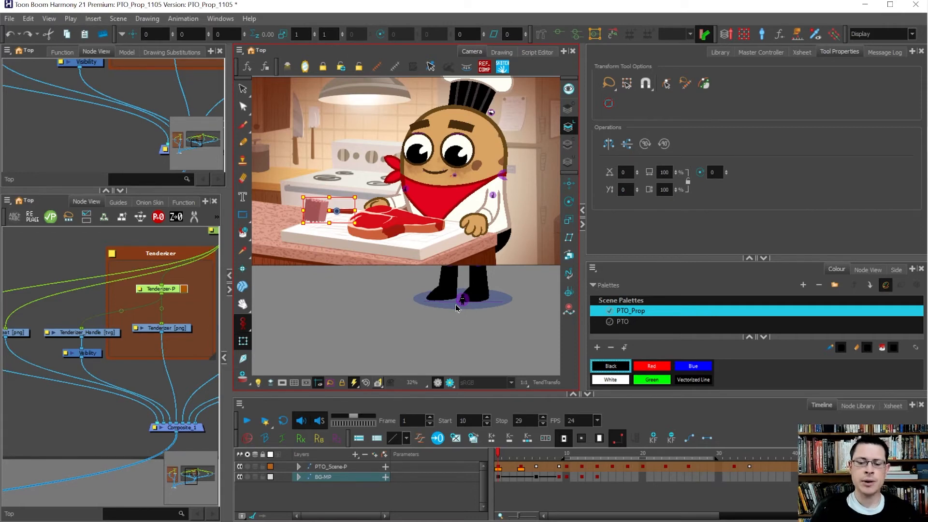
{"action": "scroll", "coordinate": [459, 302], "scroll_direction": "up", "scroll_amount": 3}
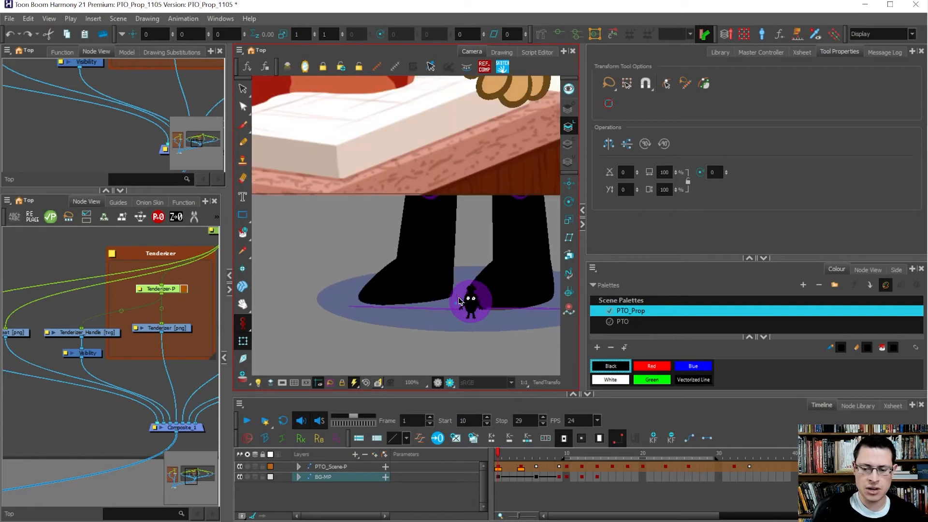
{"action": "scroll", "coordinate": [447, 316], "scroll_direction": "down", "scroll_amount": 5}
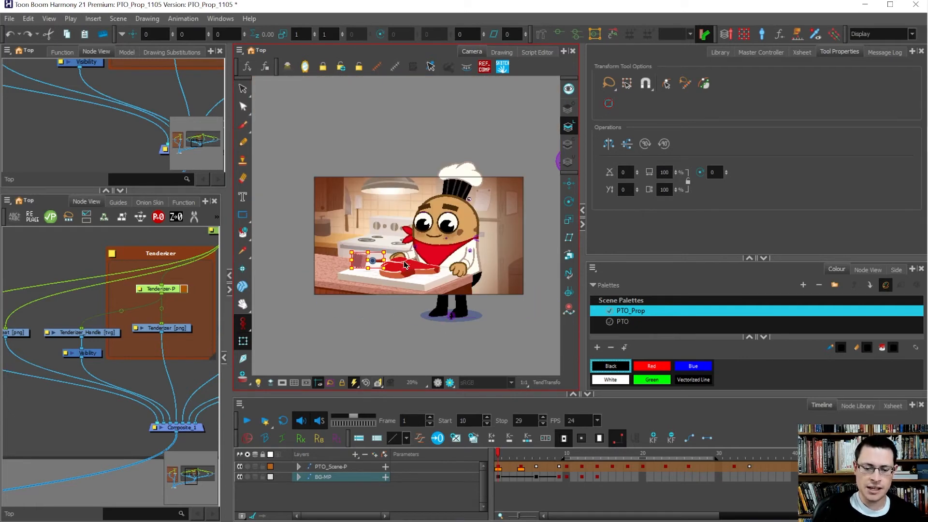
- Preview the shot's output composition with the camera mask and turn the mask back off
{"action": "left_click", "coordinate": [283, 381]}
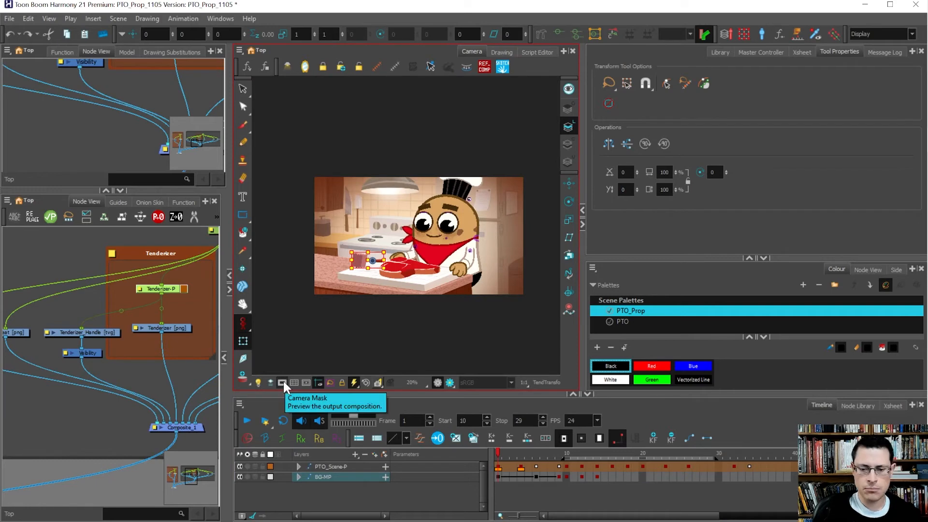
{"action": "scroll", "coordinate": [475, 294], "scroll_direction": "up", "scroll_amount": 2}
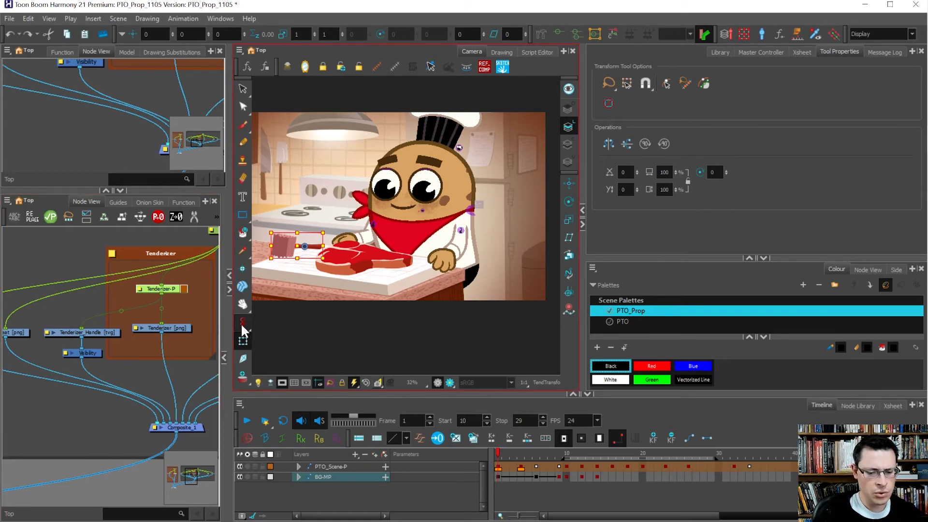
{"action": "left_click", "coordinate": [283, 383]}
- Select the potato by the master handle at his feet, below the camera frame
{"action": "scroll", "coordinate": [424, 346], "scroll_direction": "up", "scroll_amount": 3}
{"action": "left_click", "coordinate": [430, 320]}
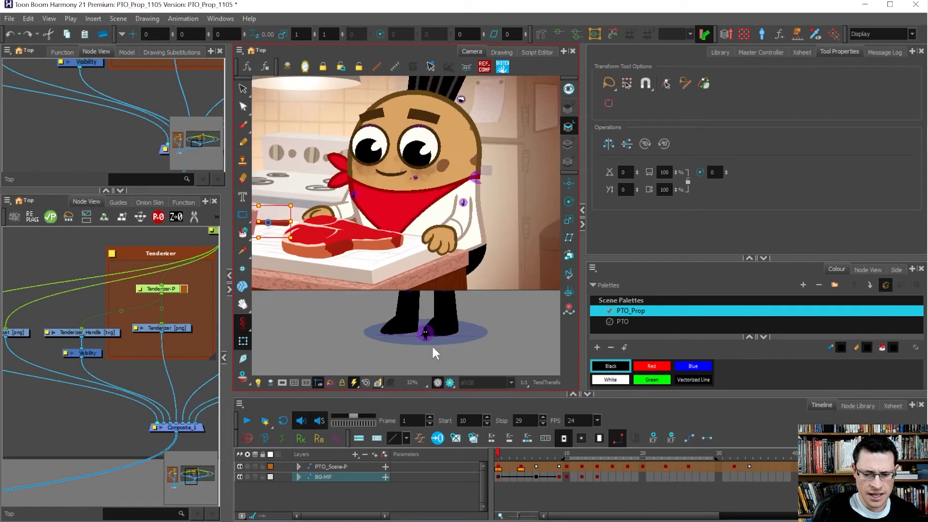
{"action": "scroll", "coordinate": [429, 340], "scroll_direction": "down", "scroll_amount": 3}
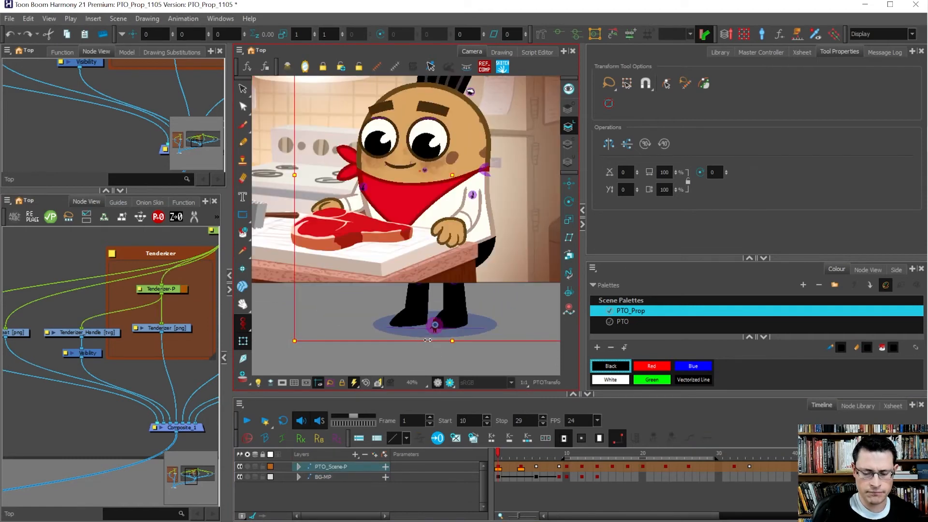
{"action": "scroll", "coordinate": [428, 340], "scroll_direction": "down", "scroll_amount": 1}
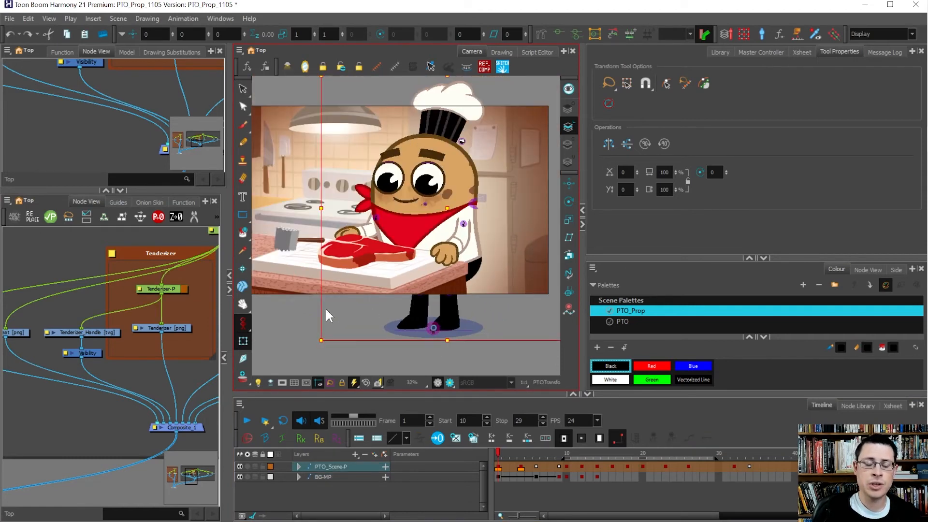
- Select only the master handle artwork at the potato's feet with the Select tool
{"action": "left_click", "coordinate": [243, 89]}
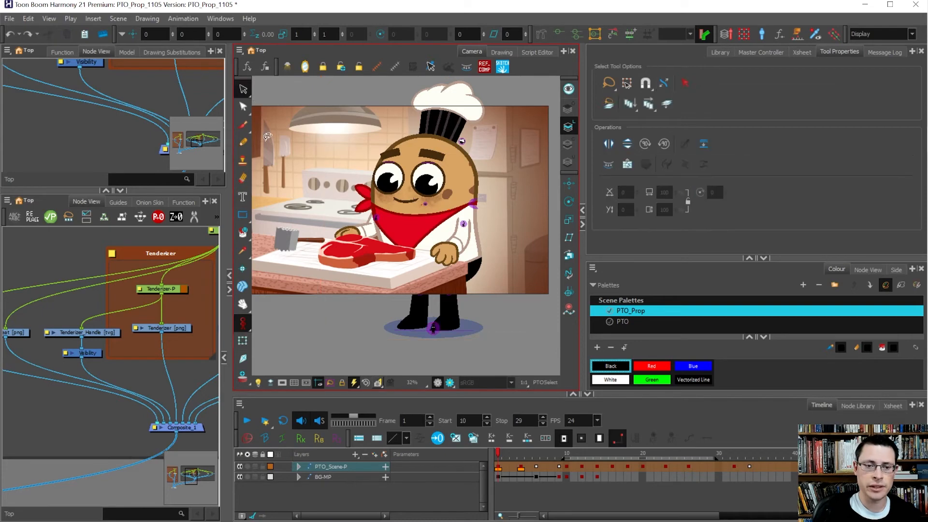
{"action": "left_click", "coordinate": [667, 103]}
{"action": "scroll", "coordinate": [433, 333], "scroll_direction": "up", "scroll_amount": 5}
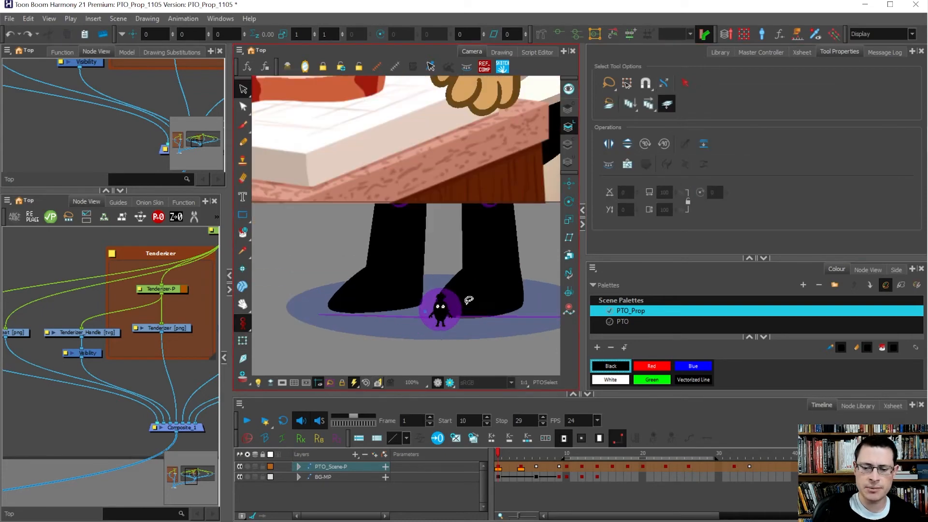
{"action": "scroll", "coordinate": [441, 313], "scroll_direction": "down", "scroll_amount": 3}
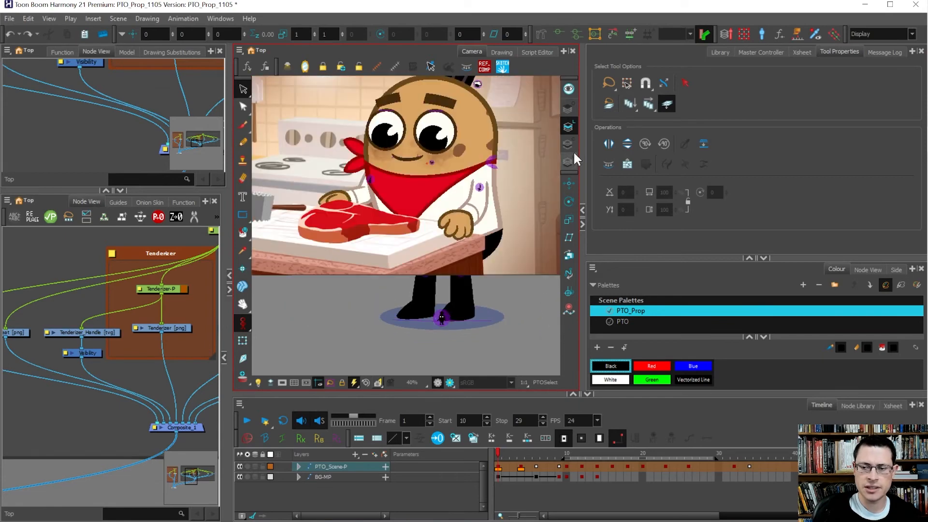
{"action": "left_click", "coordinate": [570, 90]}
{"action": "mouse_move", "coordinate": [476, 346]}
{"action": "left_mouse_down"}
{"action": "mouse_move", "coordinate": [473, 317]}
{"action": "mouse_move", "coordinate": [448, 297]}
{"action": "mouse_move", "coordinate": [431, 362]}
{"action": "mouse_move", "coordinate": [476, 326]}
{"action": "left_mouse_up"}
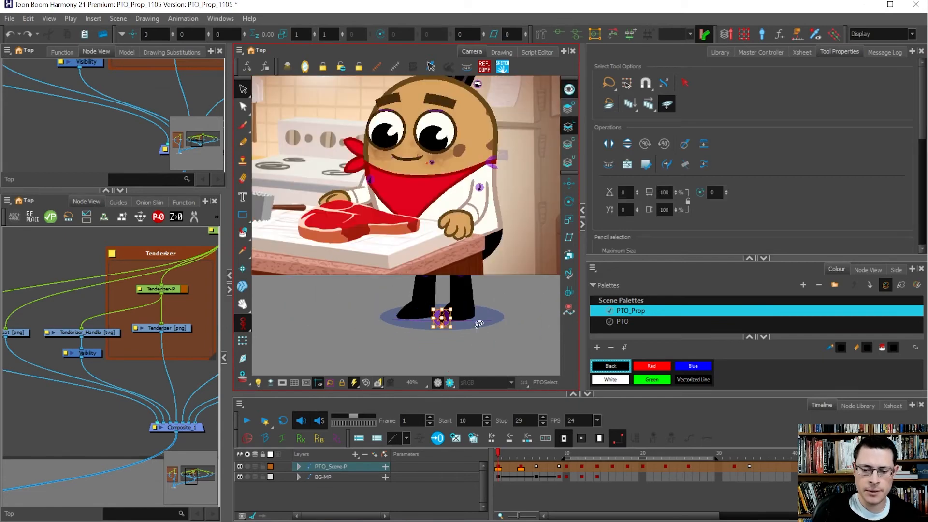
- Move the master handle artwork up over the stove, beside the potato's red neckerchief and inside the camera frame
{"action": "left_click", "coordinate": [441, 316]}
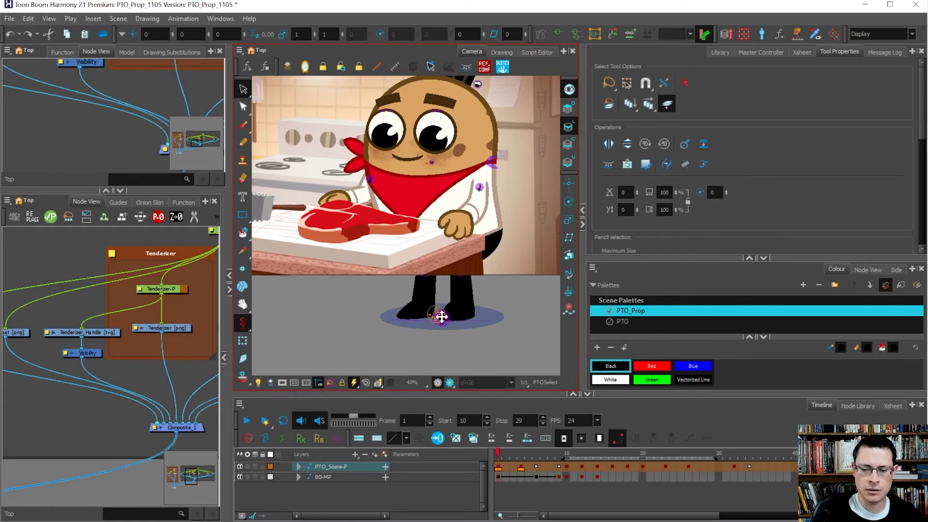
{"action": "left_click", "coordinate": [330, 154]}
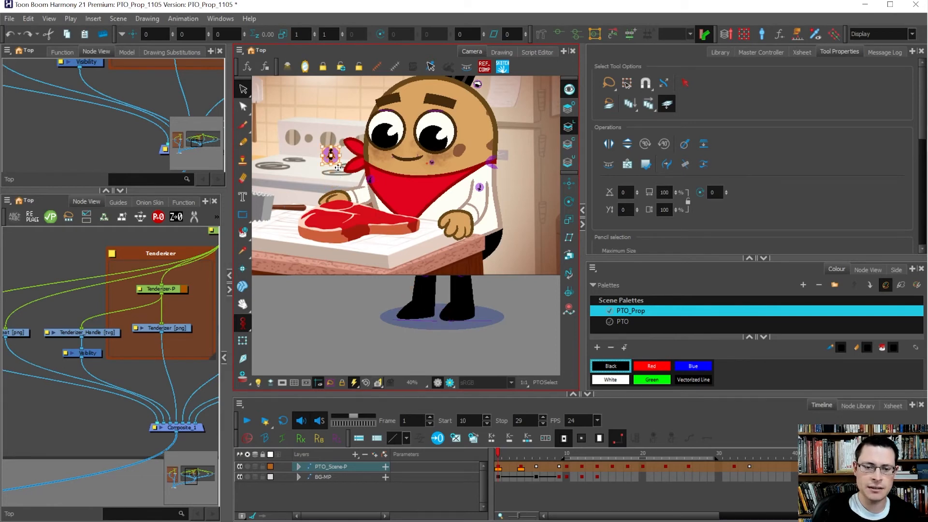
{"action": "scroll", "coordinate": [433, 305], "scroll_direction": "down", "scroll_amount": 2}
{"action": "scroll", "coordinate": [374, 211], "scroll_direction": "up", "scroll_amount": 3}
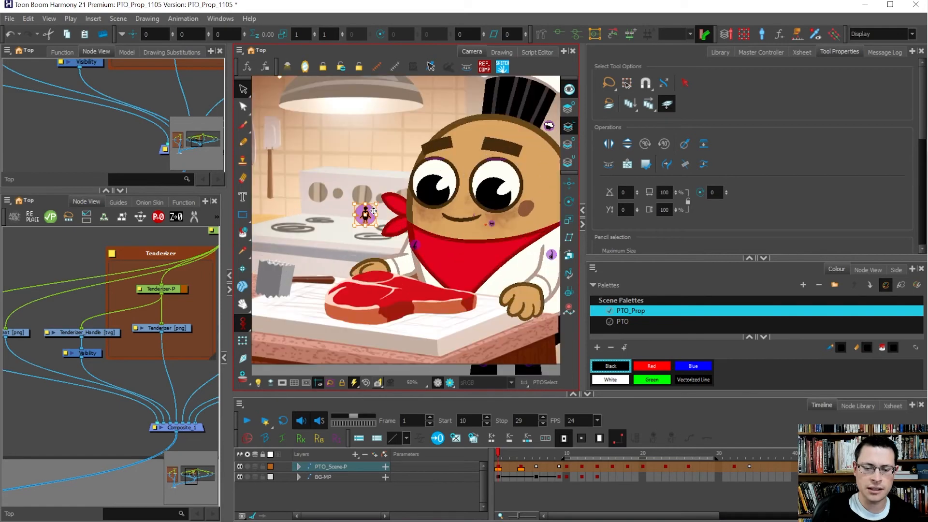
{"action": "scroll", "coordinate": [389, 270], "scroll_direction": "down", "scroll_amount": 1}
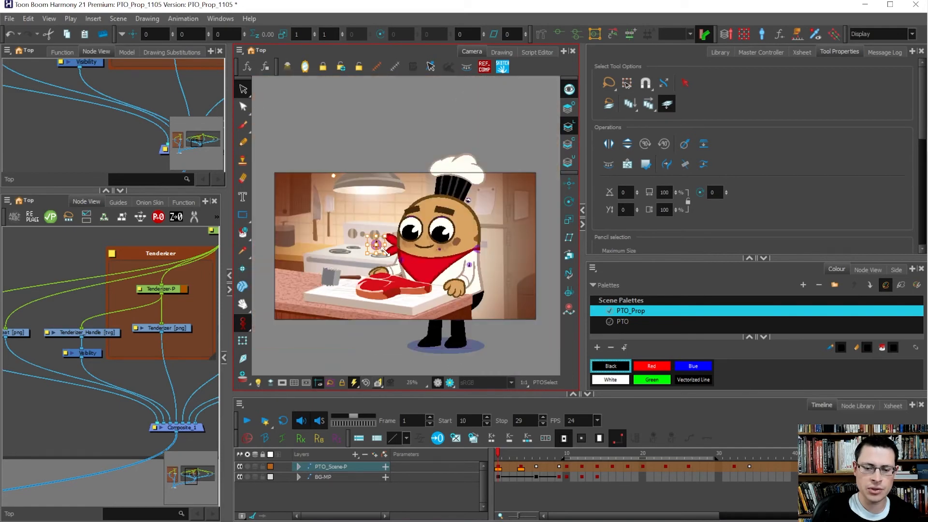
- Draw a filled circle around the potato's master handle with the Ellipse tool, using the size 0 preset and the Black swatch
{"action": "scroll", "coordinate": [382, 249], "scroll_direction": "up", "scroll_amount": 1}
{"action": "left_click", "coordinate": [194, 394]}
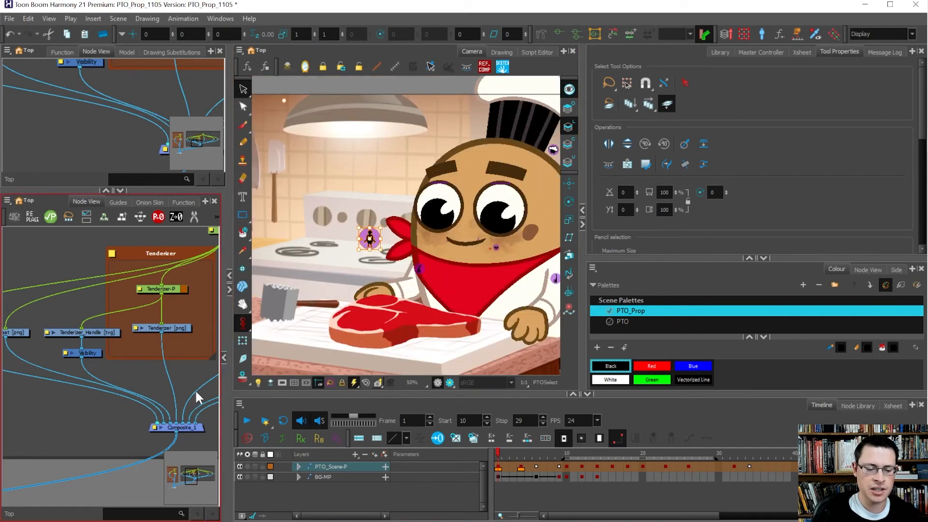
{"action": "scroll", "coordinate": [369, 234], "scroll_direction": "up", "scroll_amount": 3}
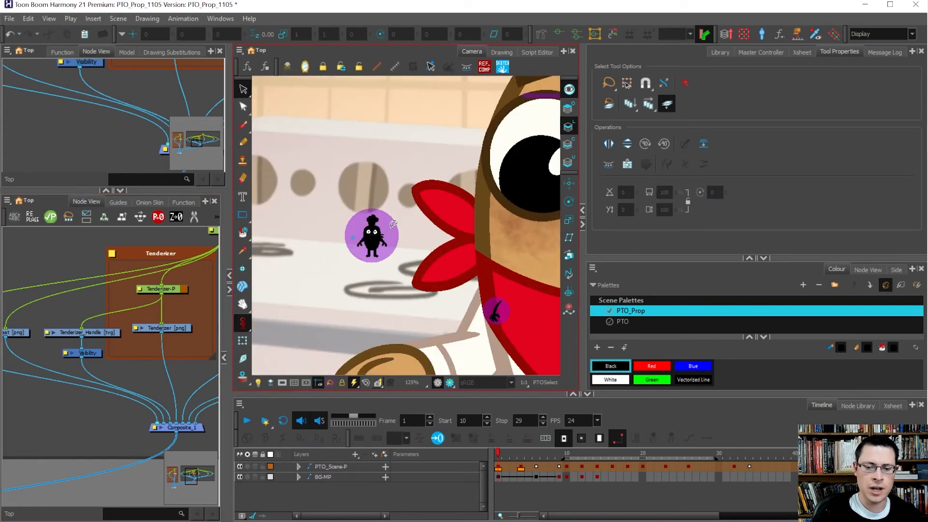
{"action": "left_click", "coordinate": [394, 222]}
{"action": "key", "text": "alt+="}
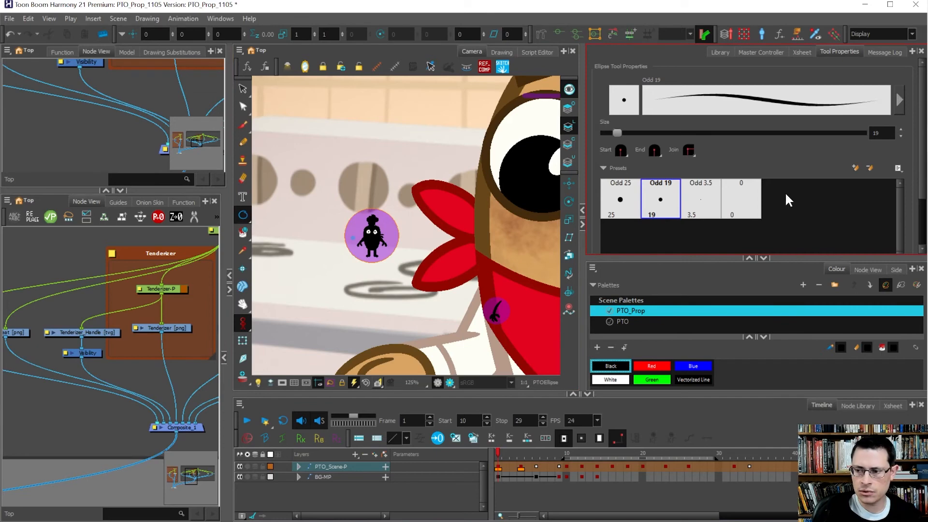
{"action": "left_click", "coordinate": [741, 199]}
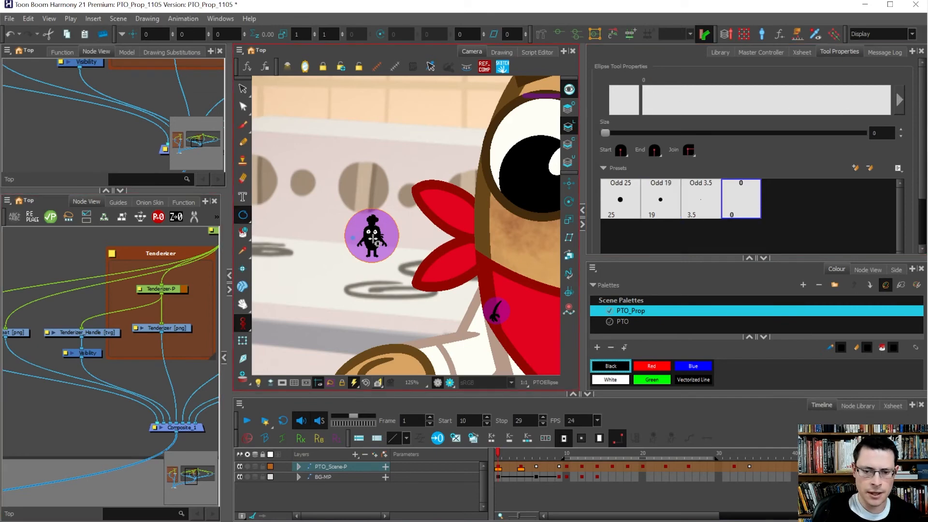
{"action": "mouse_move", "coordinate": [374, 240]}
{"action": "left_mouse_down"}
{"action": "mouse_move", "coordinate": [432, 263]}
{"action": "mouse_move", "coordinate": [453, 299]}
{"action": "left_mouse_up"}
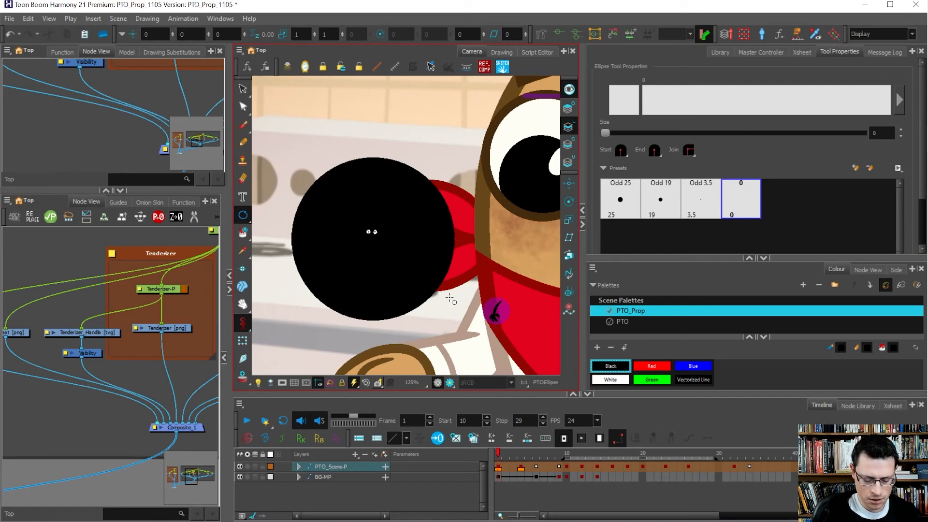
- Delete the black fill of the circle around the master handle, keeping its invisible outline
{"action": "key", "text": "alt+s"}
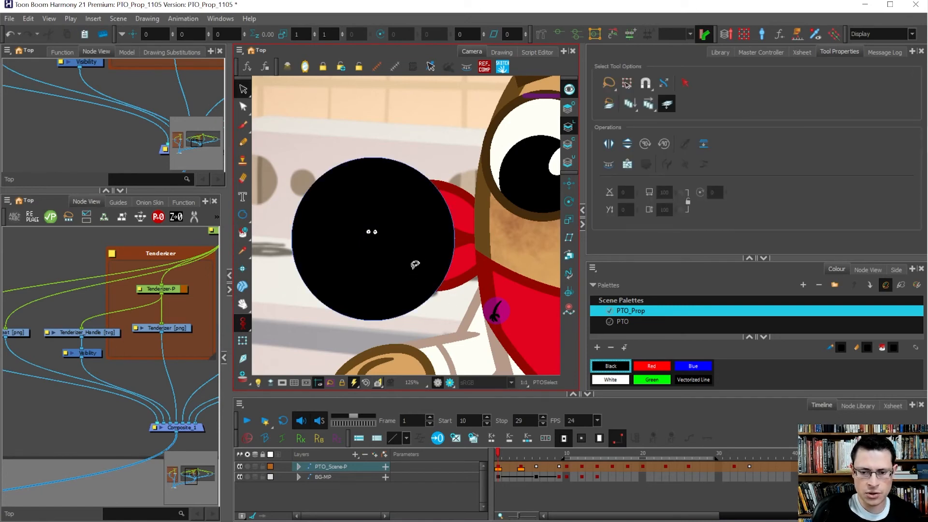
{"action": "left_click", "coordinate": [418, 267]}
{"action": "key", "text": "Delete"}
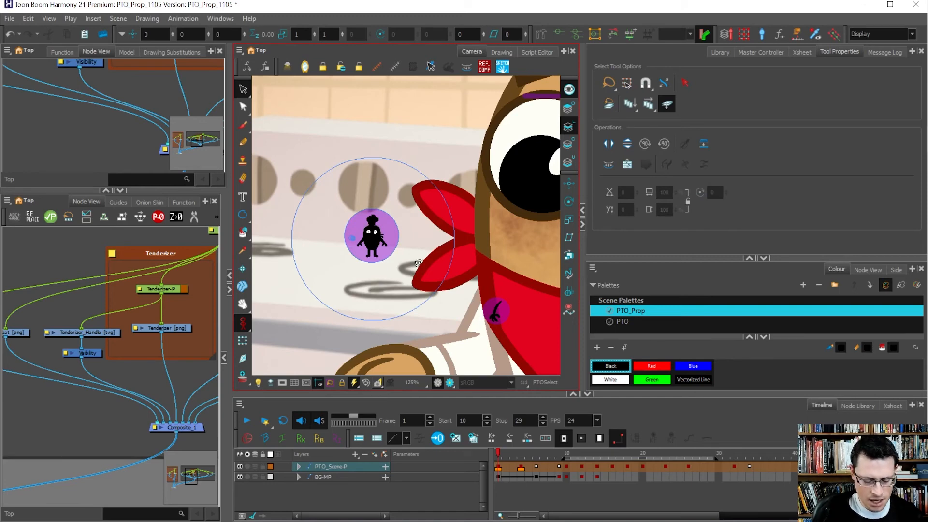
- Paint the circle around the master handle with the translucent blue Sketch colour from the PTO palette
{"action": "key", "text": "alt+i"}
{"action": "key", "text": "d"}
{"action": "left_click", "coordinate": [373, 239]}
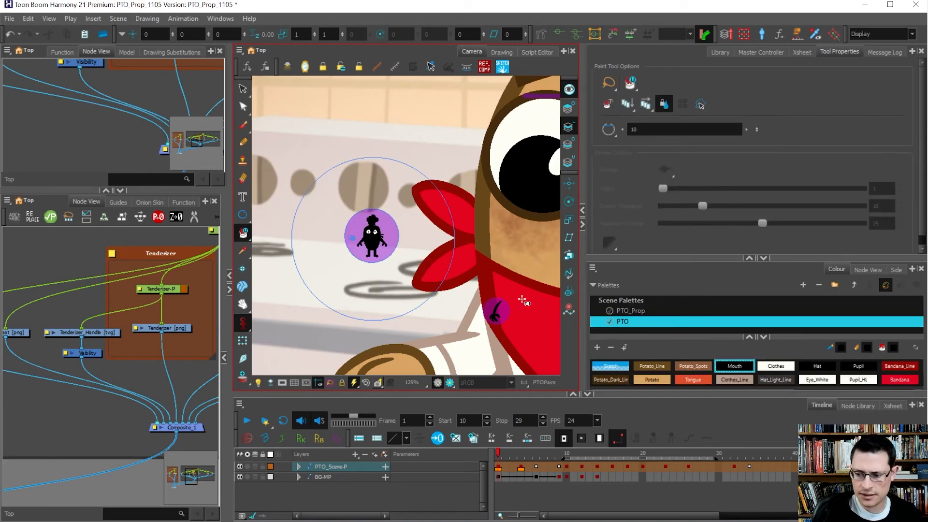
{"action": "left_click", "coordinate": [611, 365]}
{"action": "left_click", "coordinate": [349, 236]}
{"action": "scroll", "coordinate": [346, 234], "scroll_direction": "down", "scroll_amount": 3}
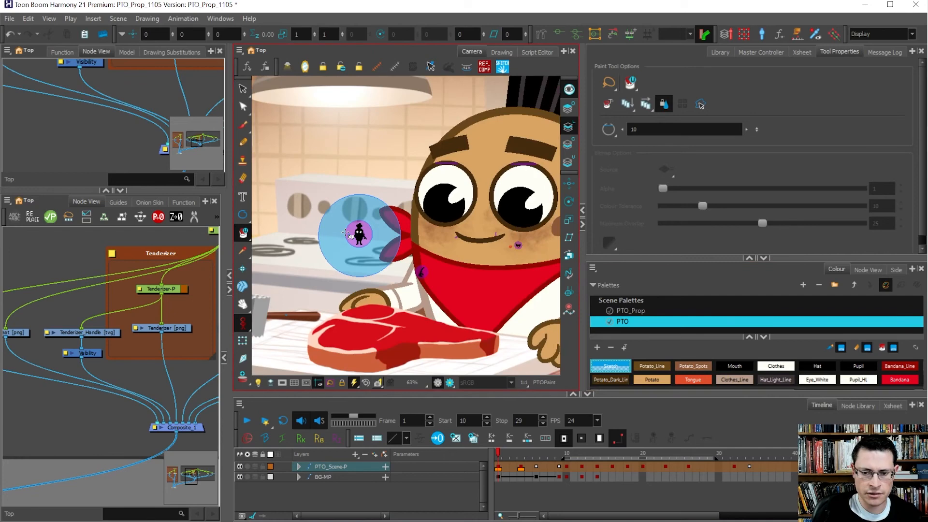
- Try moving the potato by the enlarged master handle with the Transform tool and show the selected layer in the timeline
{"action": "key", "text": "shift+t"}
{"action": "left_click", "coordinate": [142, 317]}
{"action": "left_click", "coordinate": [162, 360]}
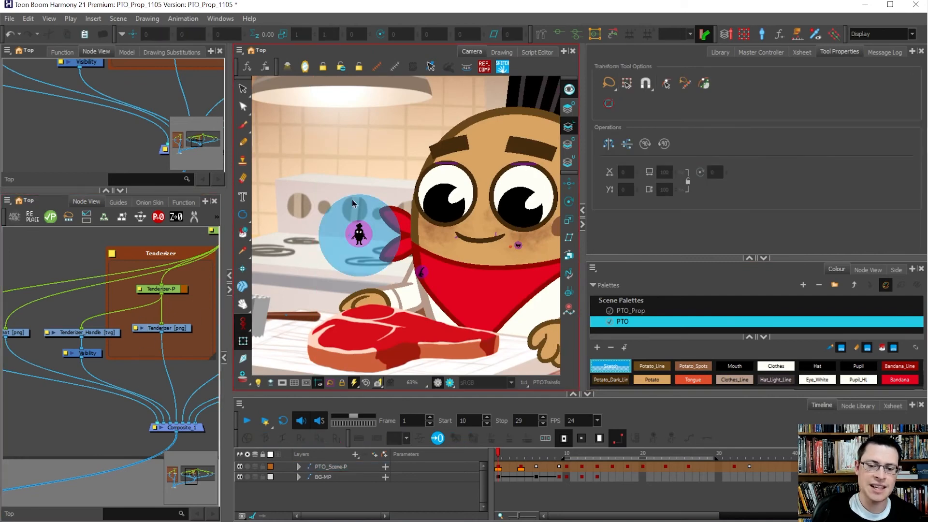
{"action": "scroll", "coordinate": [353, 202], "scroll_direction": "down", "scroll_amount": 3}
{"action": "scroll", "coordinate": [368, 216], "scroll_direction": "up", "scroll_amount": 1}
{"action": "left_click", "coordinate": [349, 232]}
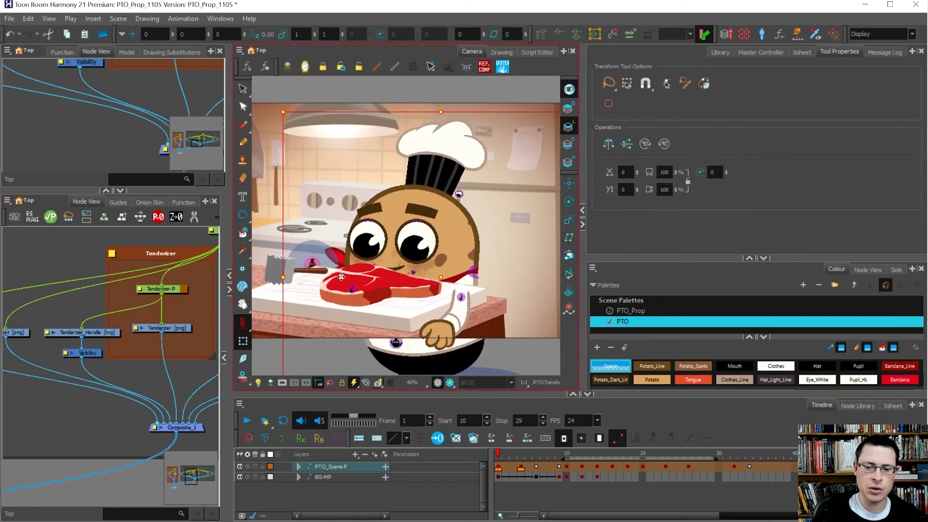
{"action": "key", "text": "o"}
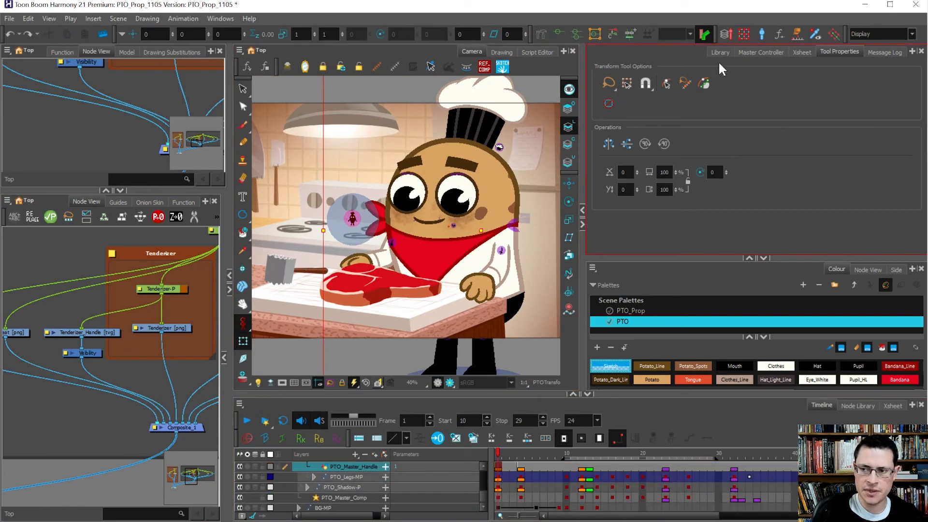
- Turn on peg selection mode and select PTO_Master-P through the enlarged master handle
{"action": "left_click", "coordinate": [669, 80]}
{"action": "left_click", "coordinate": [366, 339]}
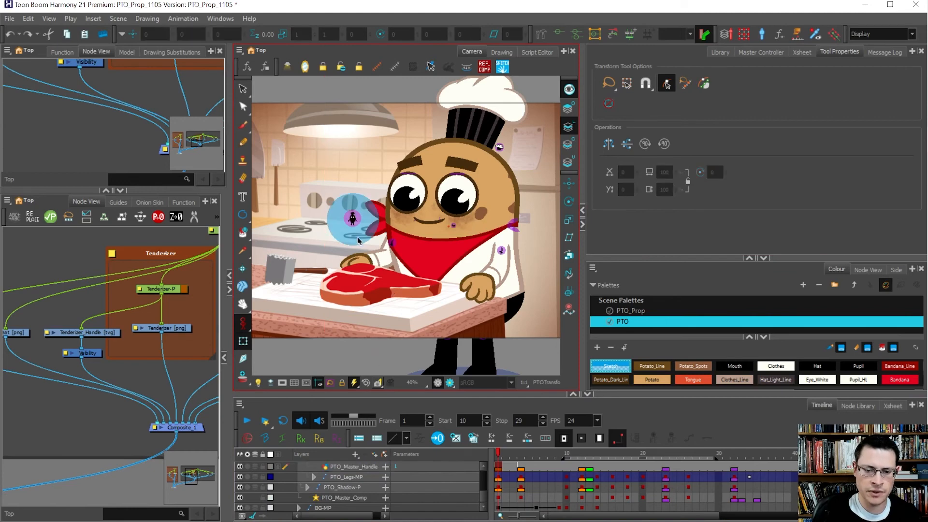
{"action": "left_click", "coordinate": [353, 221]}
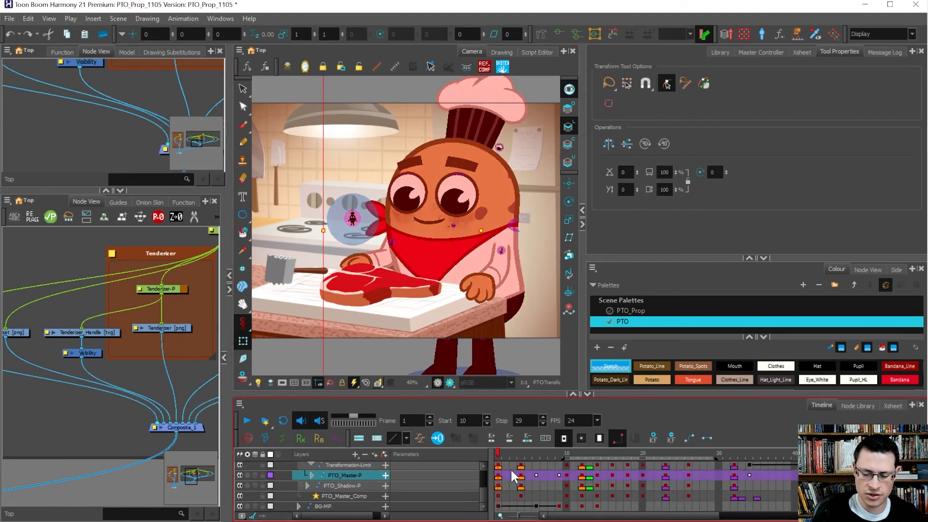
- Go to frame 6 on the PTO_Master-P layer and examine the handle's place within the frame
{"action": "left_click", "coordinate": [536, 475]}
{"action": "scroll", "coordinate": [389, 187], "scroll_direction": "down", "scroll_amount": 1}
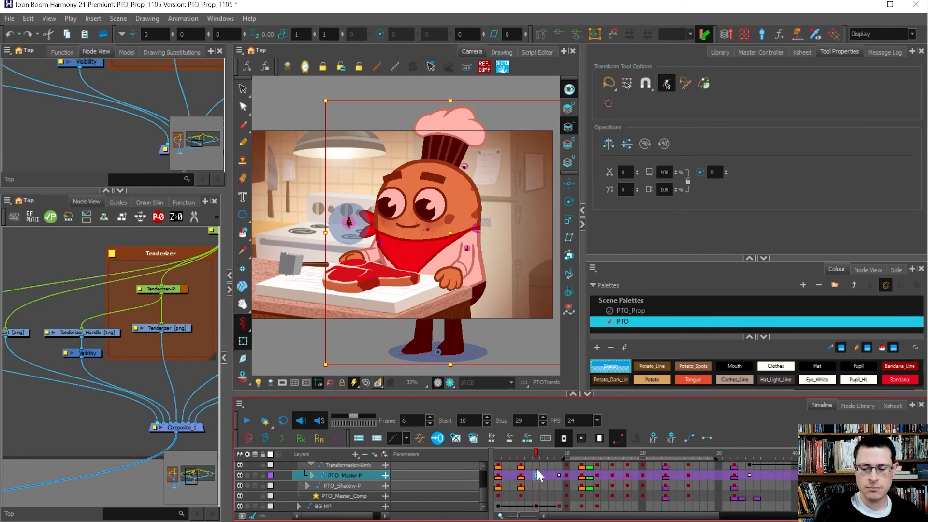
{"action": "key", "text": "comma"}
{"action": "key", "text": "comma"}
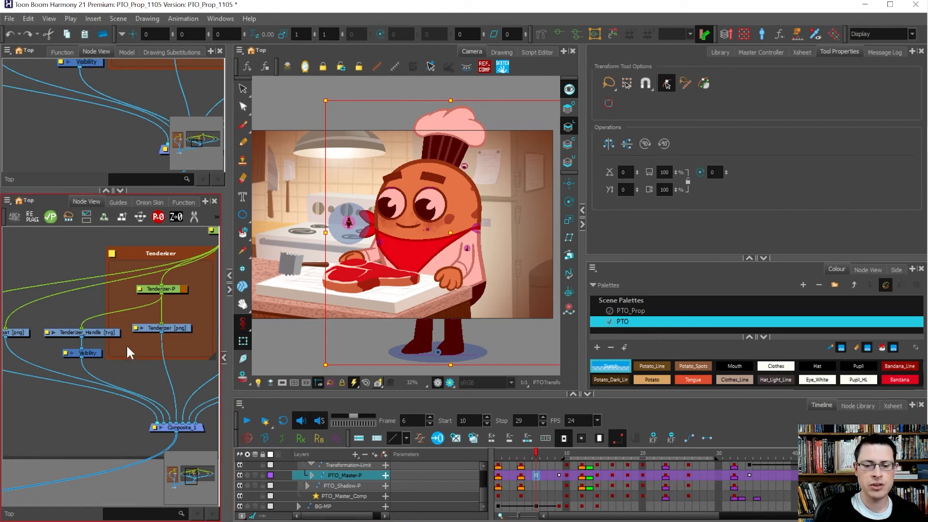
{"action": "scroll", "coordinate": [353, 231], "scroll_direction": "up", "scroll_amount": 4}
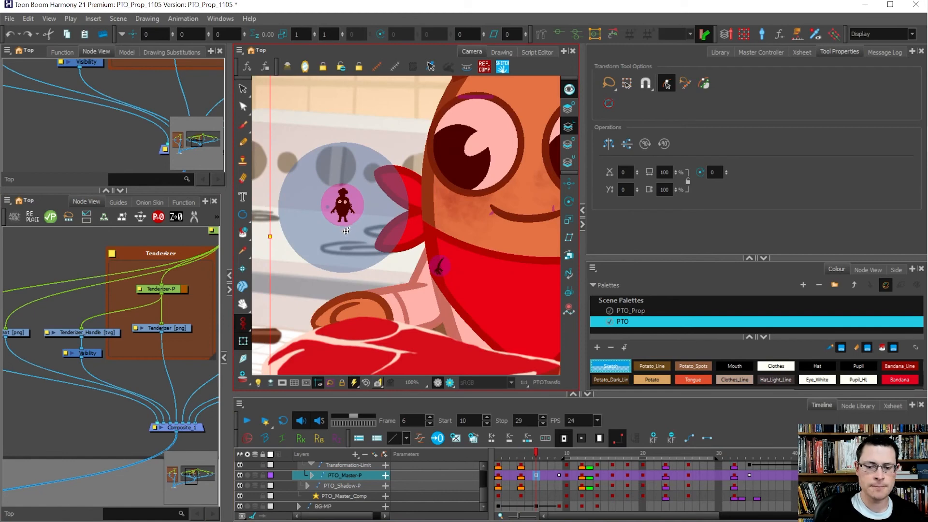
{"action": "scroll", "coordinate": [346, 231], "scroll_direction": "down", "scroll_amount": 3}
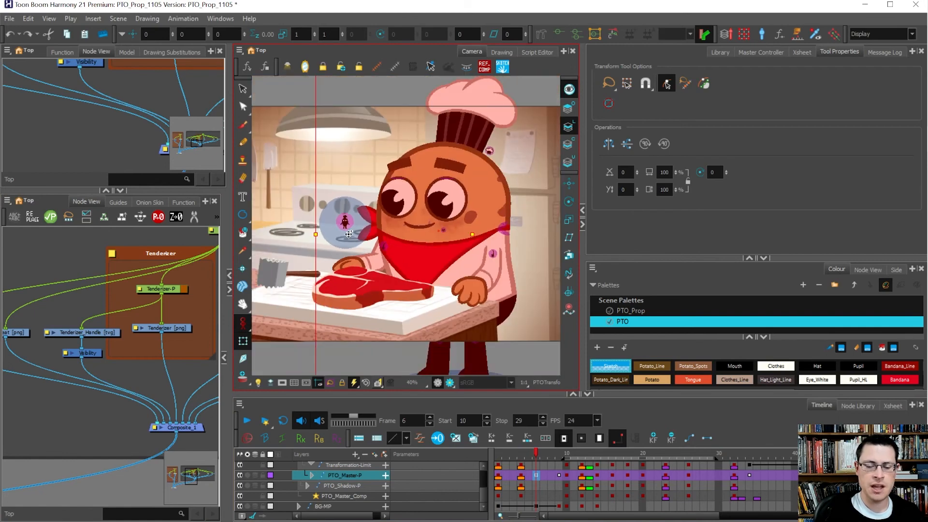
{"action": "scroll", "coordinate": [349, 234], "scroll_direction": "down", "scroll_amount": 1}
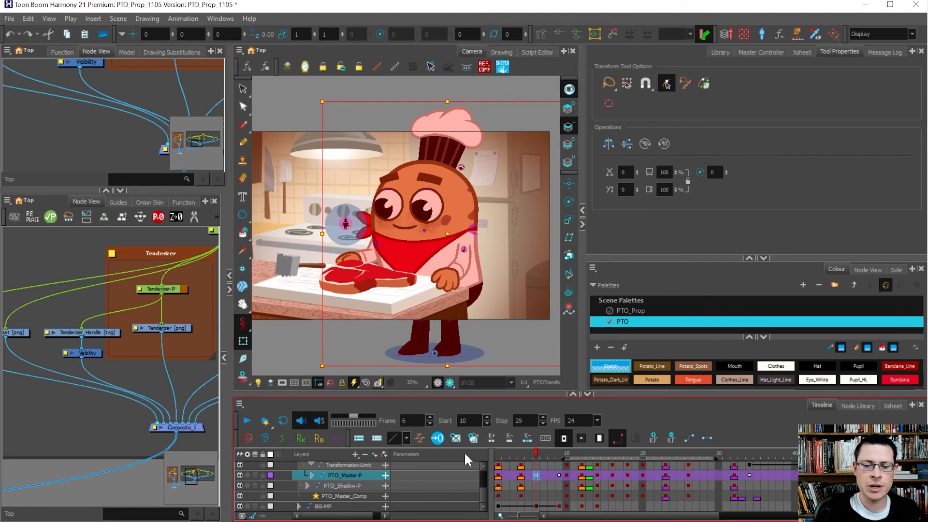
- Collapse the timeline layers, clear PTO_Scene-P's keyframes between frames 4 and 10, and interpolate motion between those two frames
{"action": "key", "text": "ctrl+shift+c"}
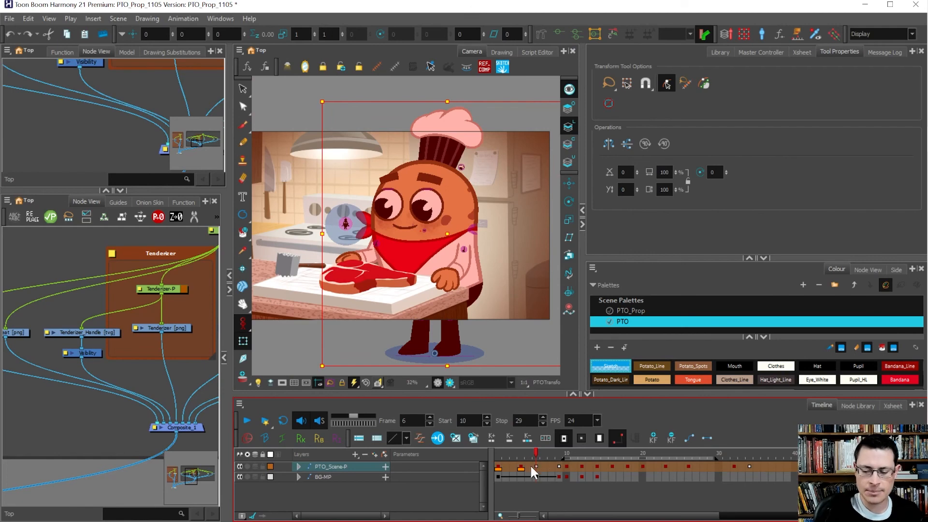
{"action": "left_click", "coordinate": [536, 468]}
{"action": "key", "text": "shift+comma"}
{"action": "key", "text": "period"}
{"action": "key", "text": "period"}
{"action": "key", "text": "period"}
{"action": "key", "text": "period"}
{"action": "key", "text": "period"}
{"action": "key", "text": "period"}
{"action": "key", "text": "period"}
{"action": "key", "text": "period"}
{"action": "key", "text": "period"}
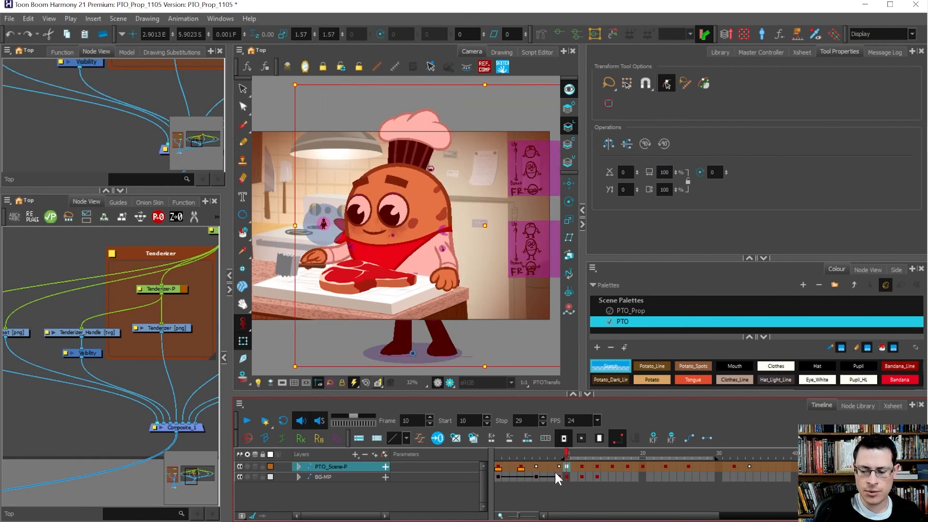
{"action": "key", "text": "comma"}
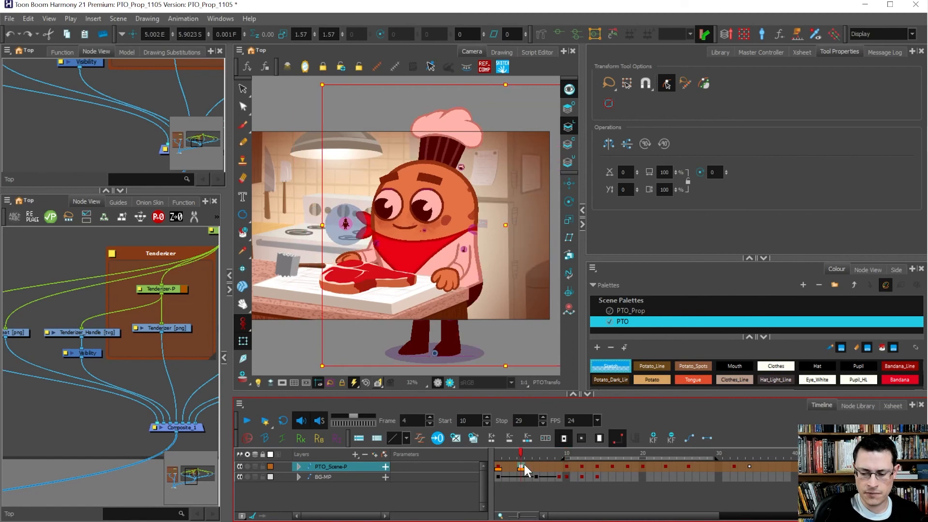
{"action": "left_click", "coordinate": [564, 466]}
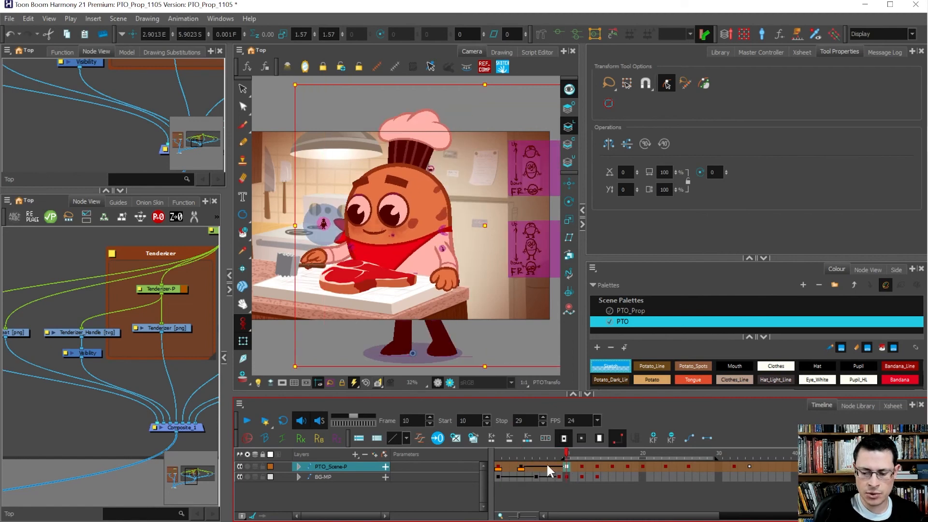
- Step back and forth between frames 4 and 10 to check the potato's interpolated slide on PTO_Scene-P
{"action": "key", "text": "comma"}
{"action": "key", "text": "comma"}
{"action": "key", "text": "comma"}
{"action": "key", "text": "period"}
{"action": "key", "text": "comma"}
{"action": "key", "text": "period"}
{"action": "key", "text": "comma"}
{"action": "key", "text": "period"}
{"action": "left_click_drag", "start_coordinate": [550, 468], "coordinate": [545, 470]}
{"action": "key", "text": "period"}
{"action": "key", "text": "period"}
{"action": "key", "text": "period"}
{"action": "key", "text": "comma"}
{"action": "key", "text": "period"}
{"action": "key", "text": "comma"}
{"action": "key", "text": "comma"}
{"action": "key", "text": "comma"}
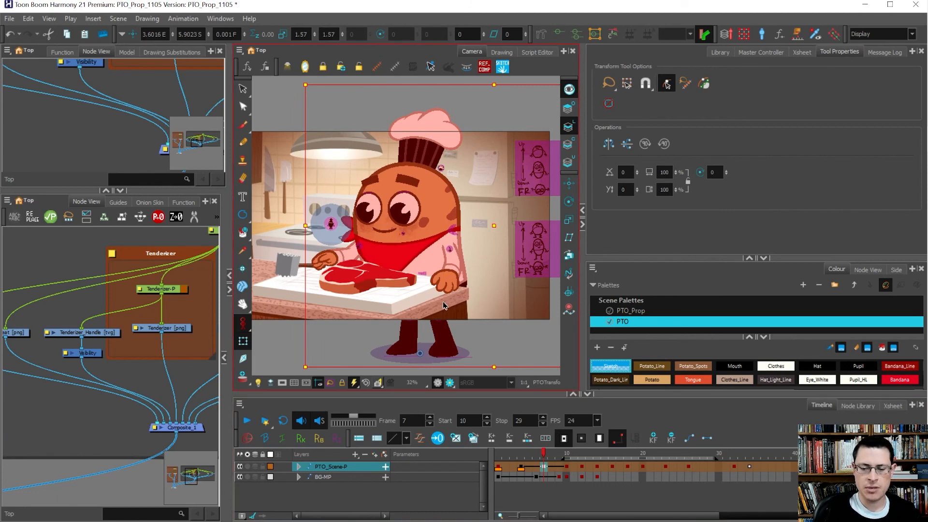
- Undo the last position change of the potato's scene peg at frame 7 and deselect the rig
{"action": "key", "text": "ctrl+z"}
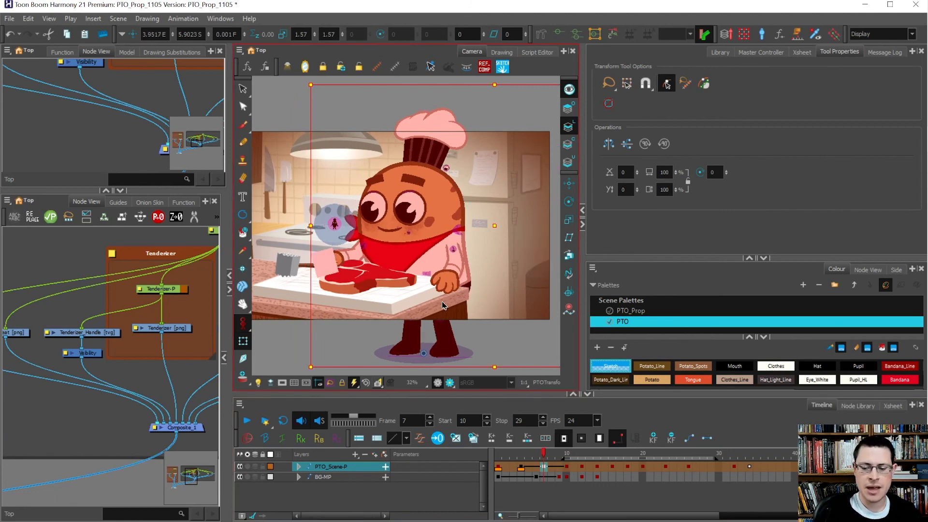
{"action": "key", "text": "ctrl+z"}
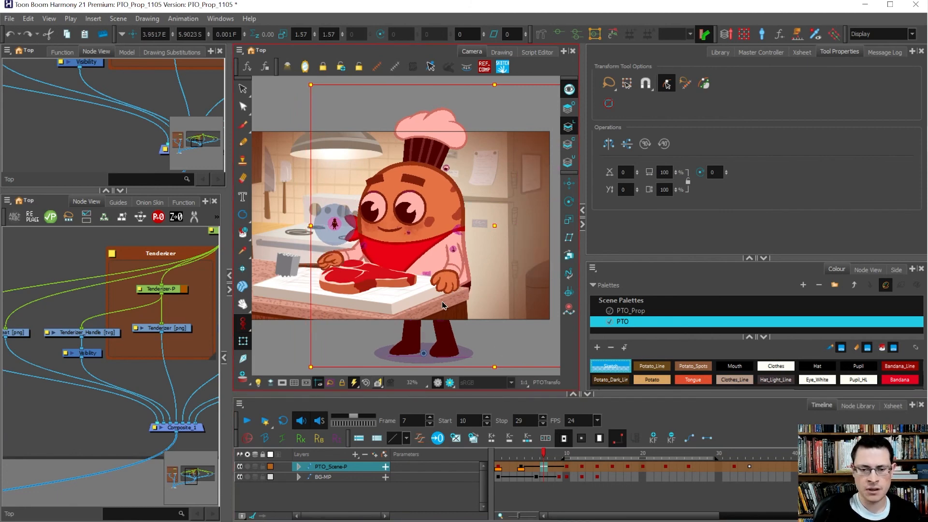
{"action": "left_click", "coordinate": [367, 332]}
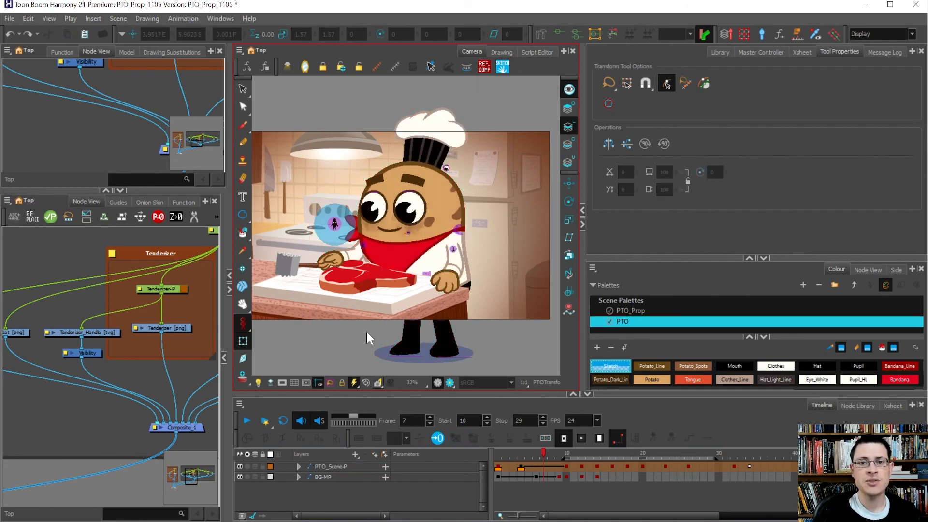